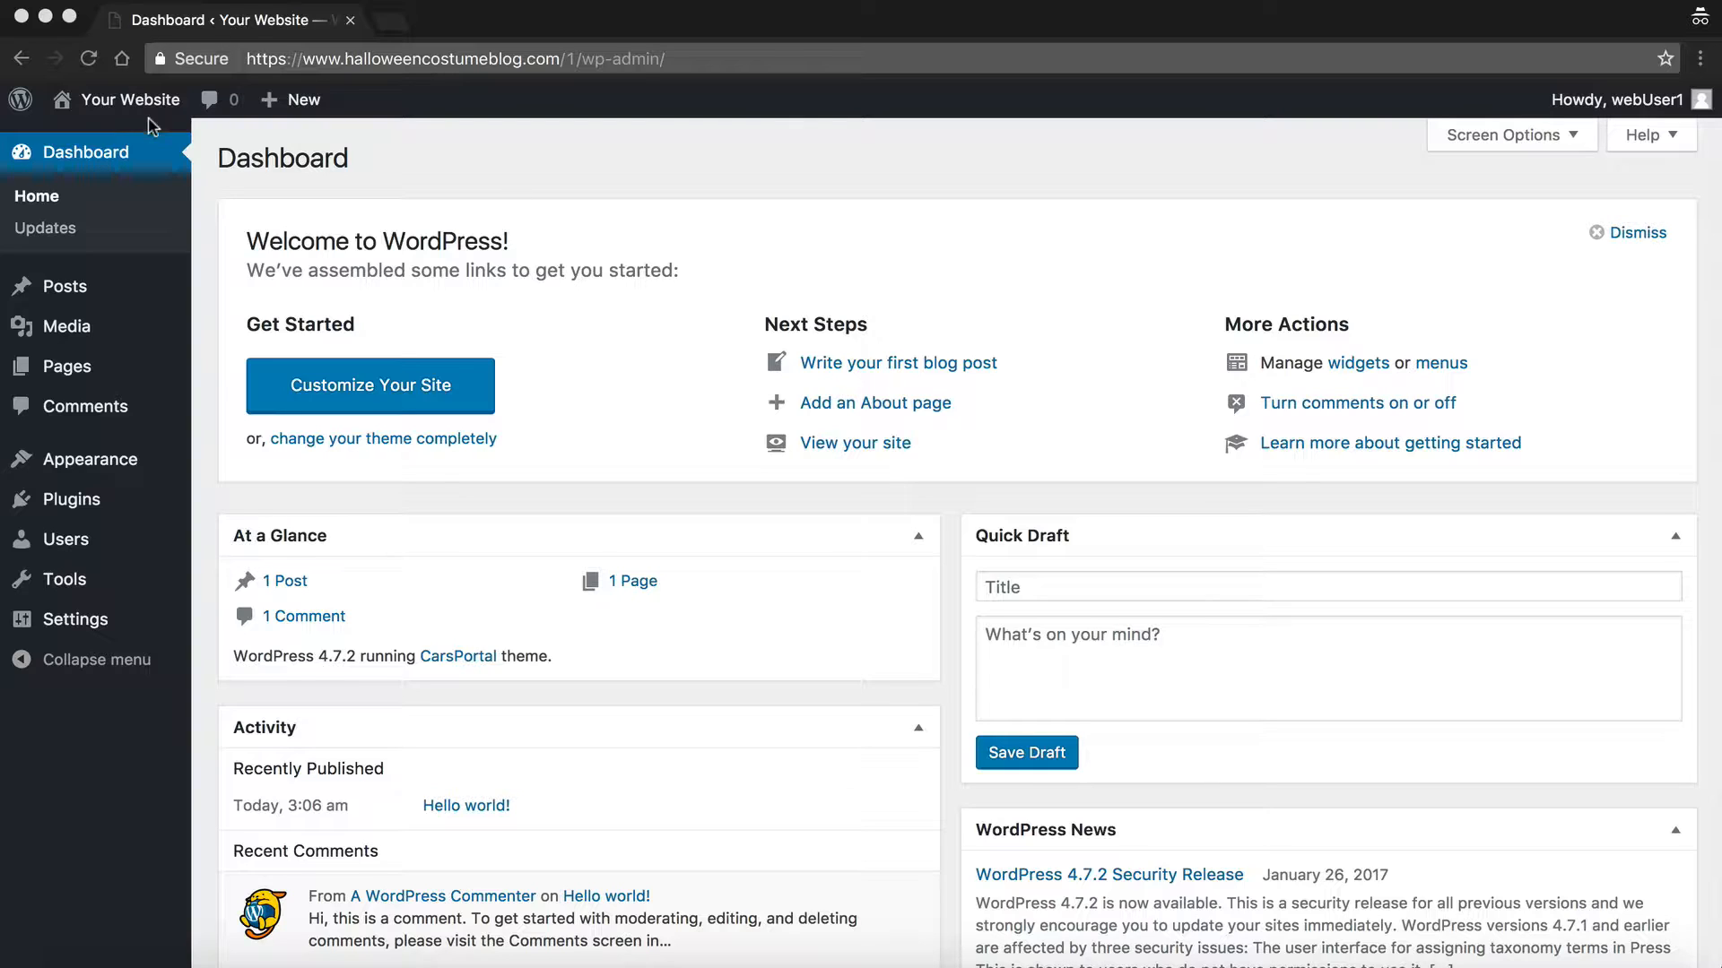
Step: Open the live CarsPortal site from the admin bar in a new tab
click(327, 161)
mouse_move(152, 107)
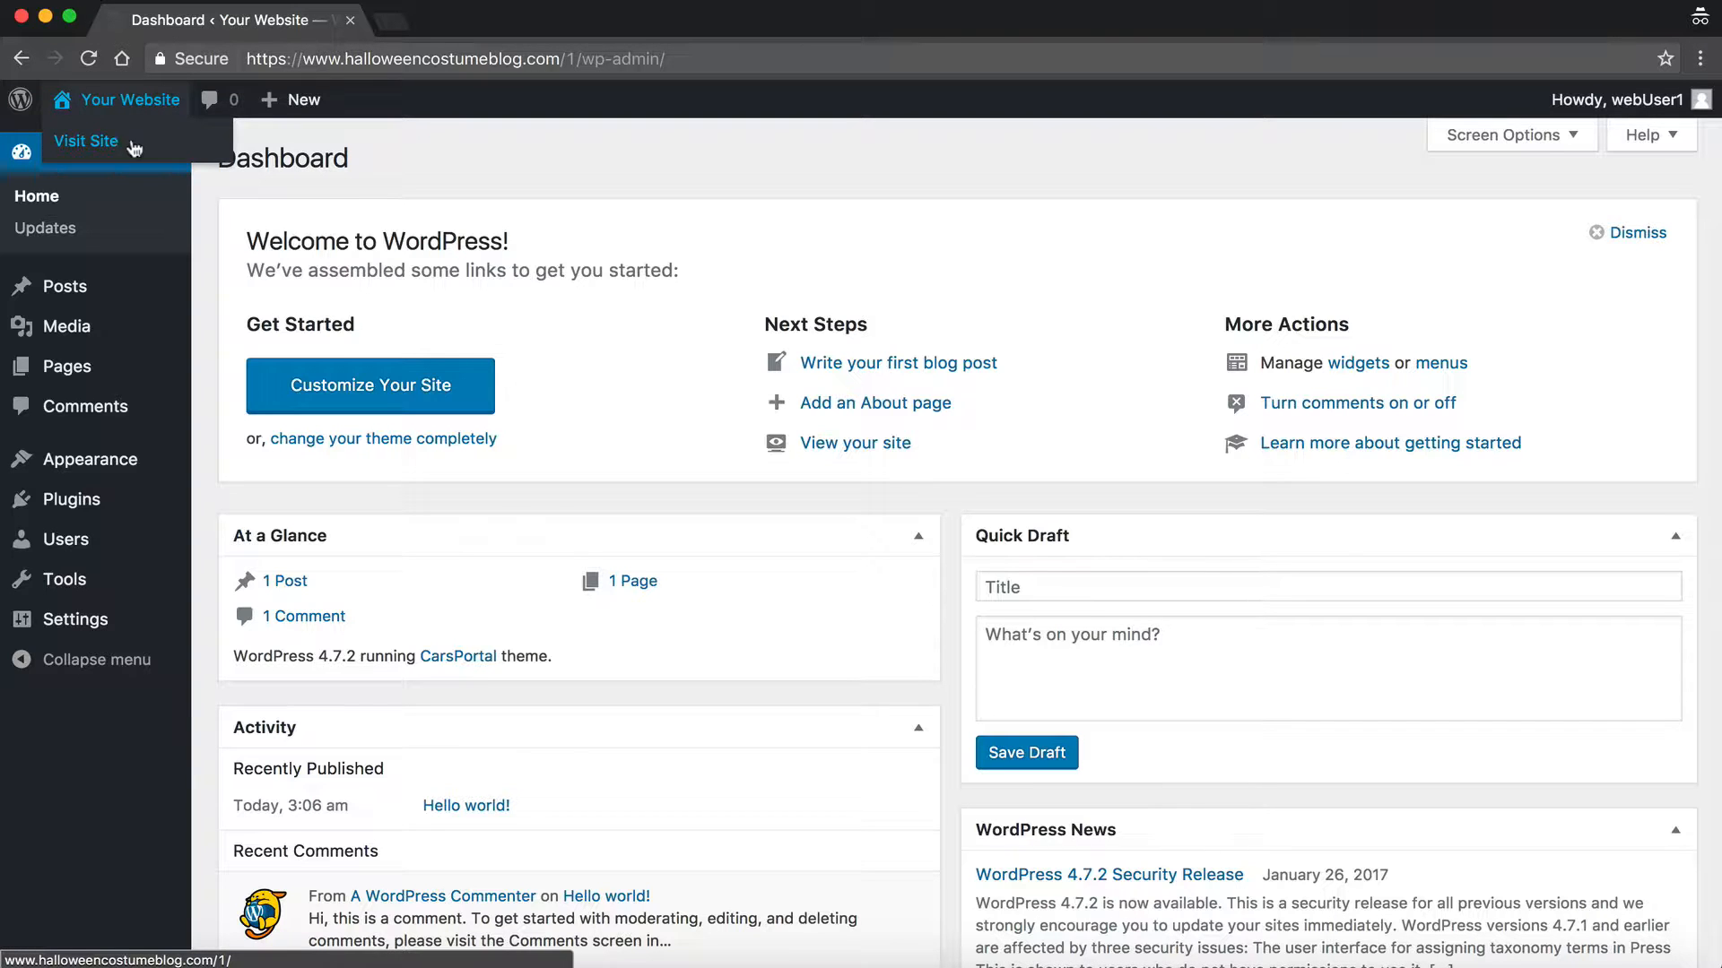
super+click(135, 145)
click(482, 19)
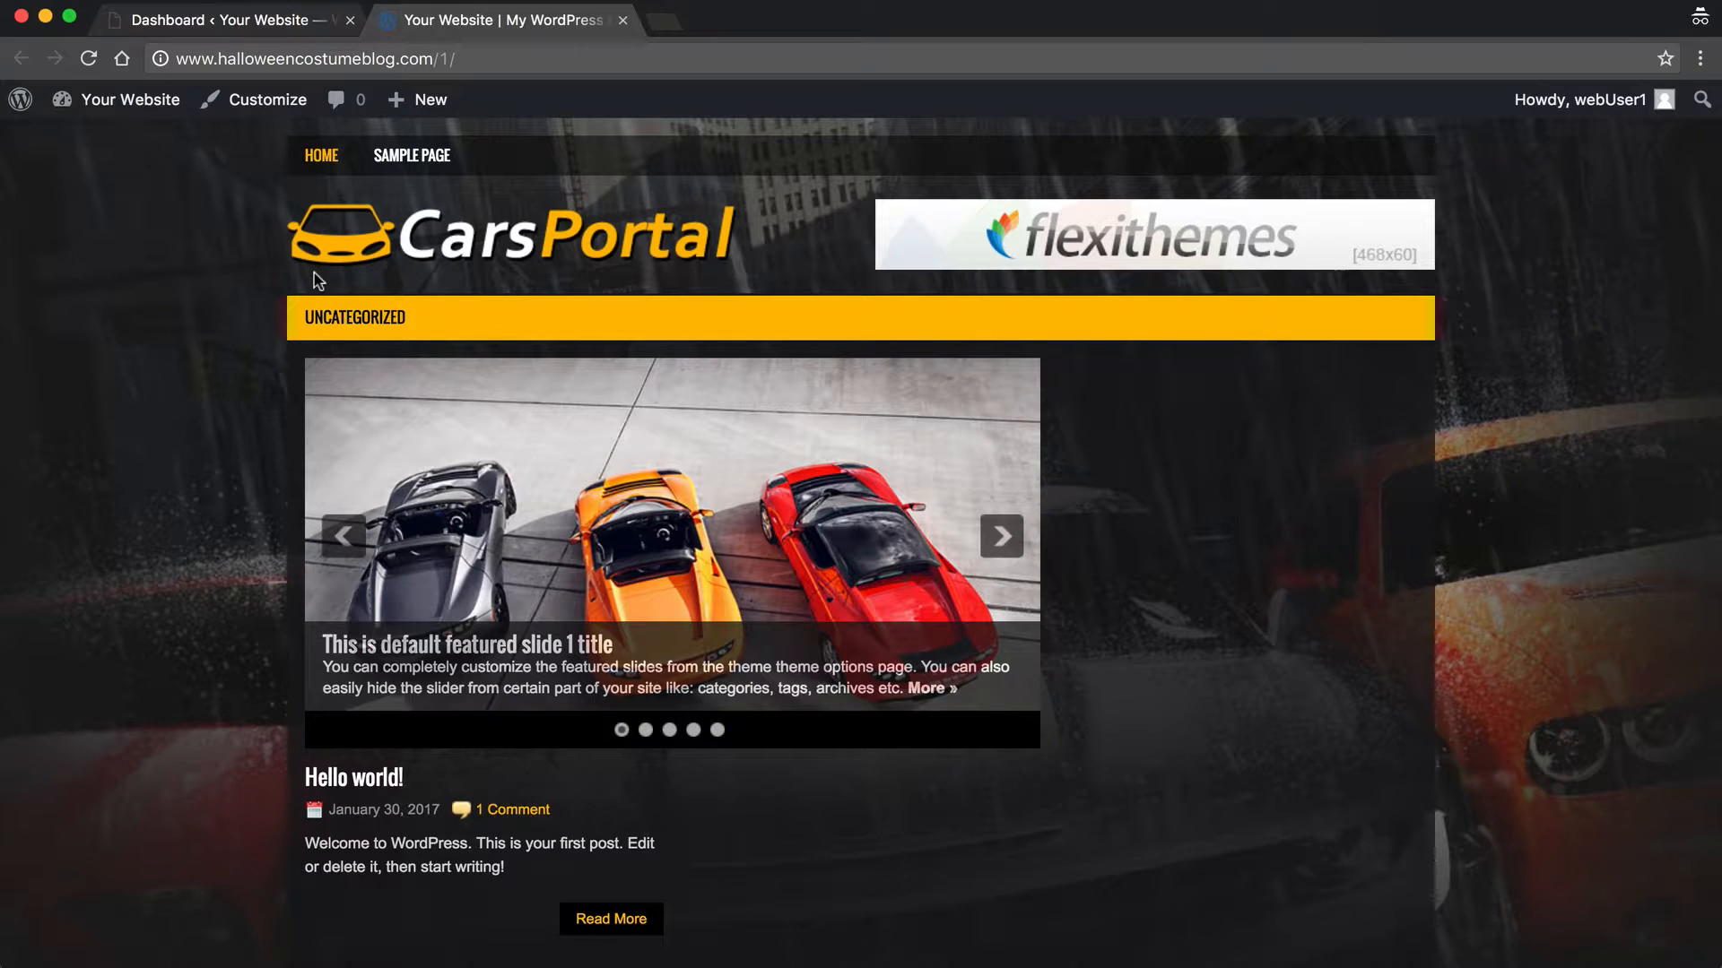
Step: Scroll through the live site, then return to the admin and open the Plugins list
scroll(305, 383, down, 4)
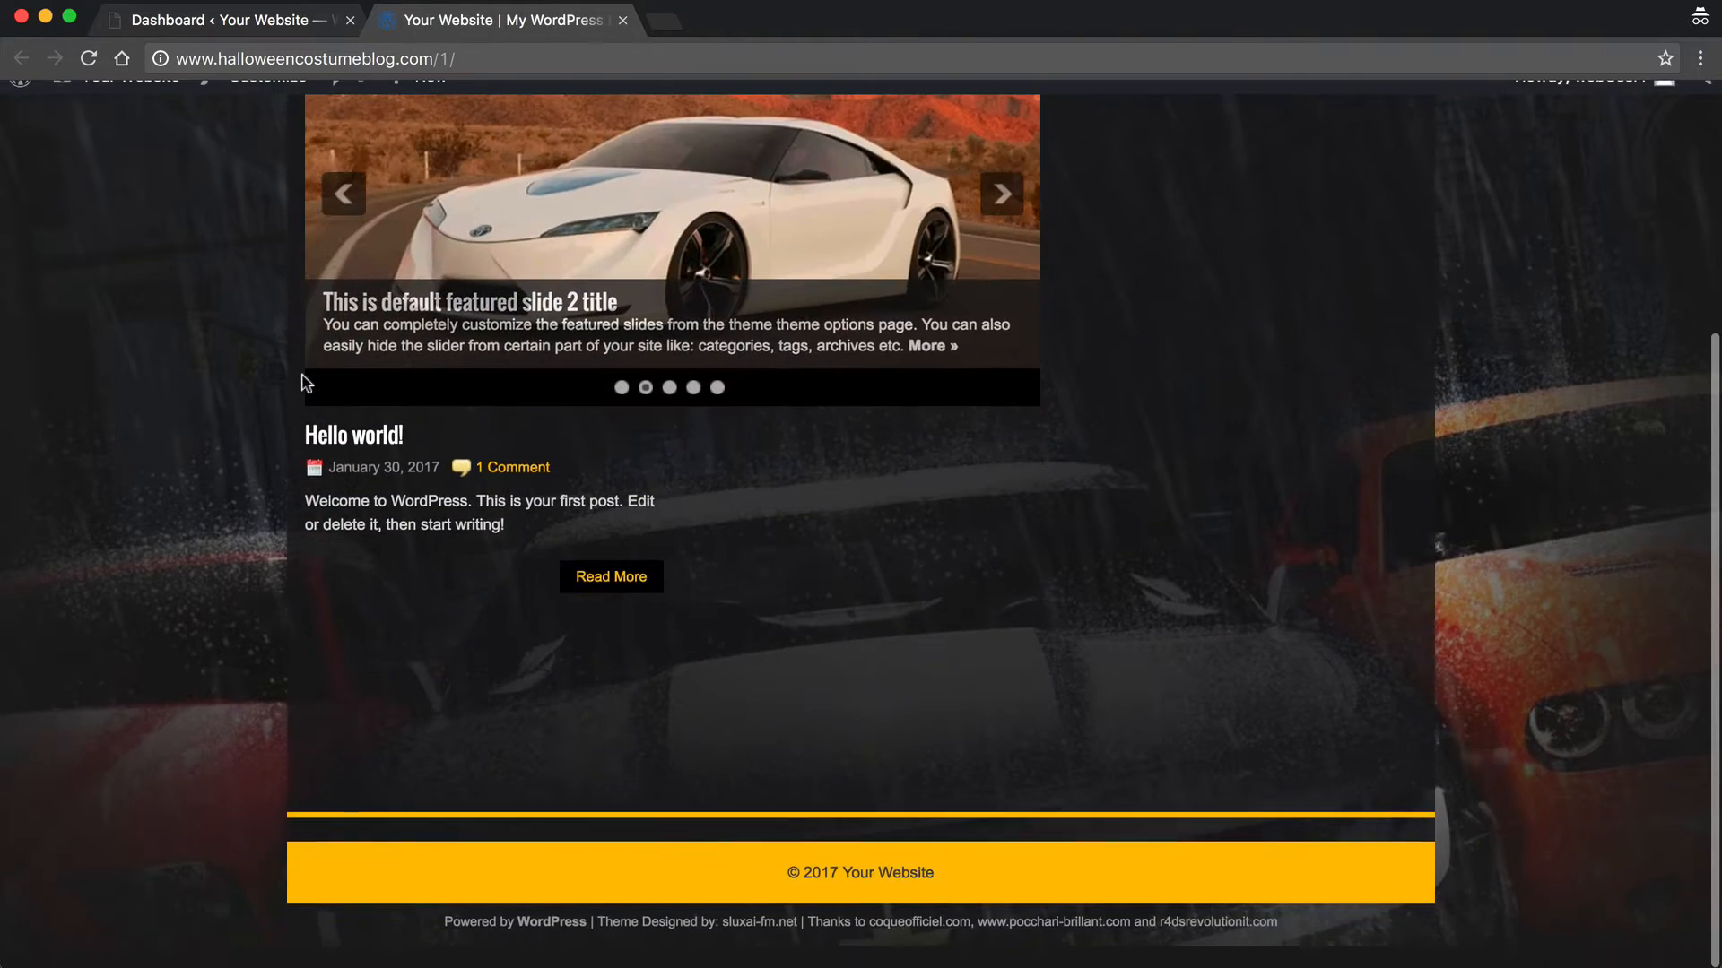
scroll(305, 384, up, 4)
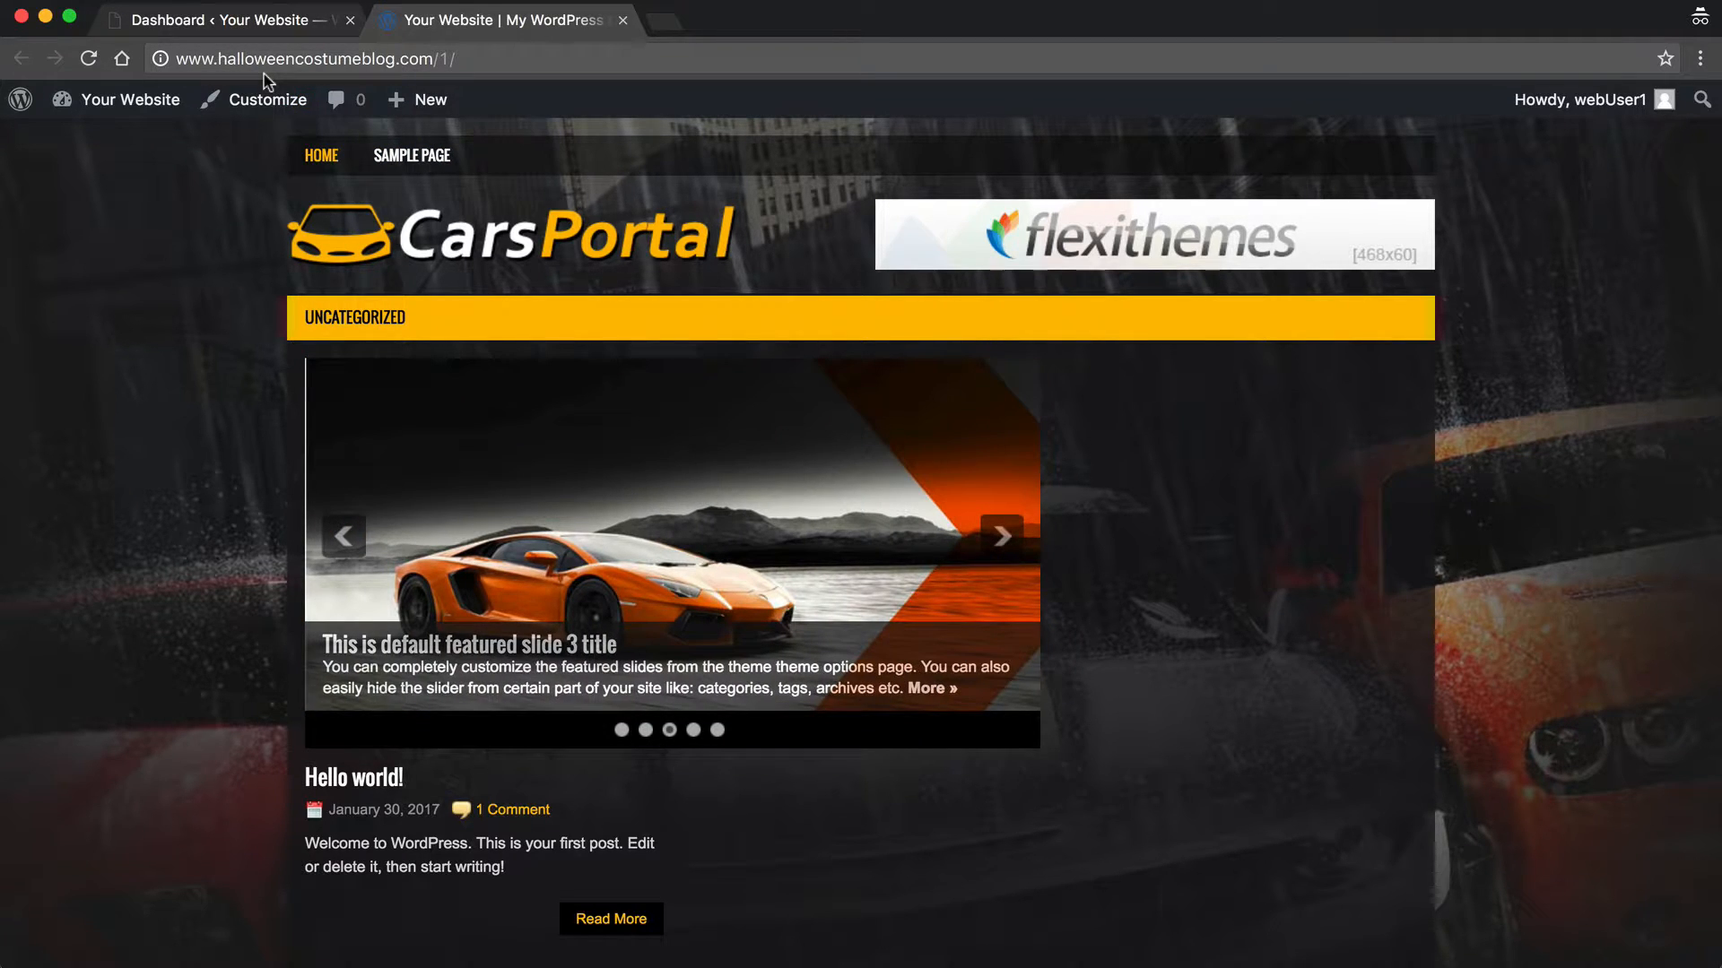
click(224, 20)
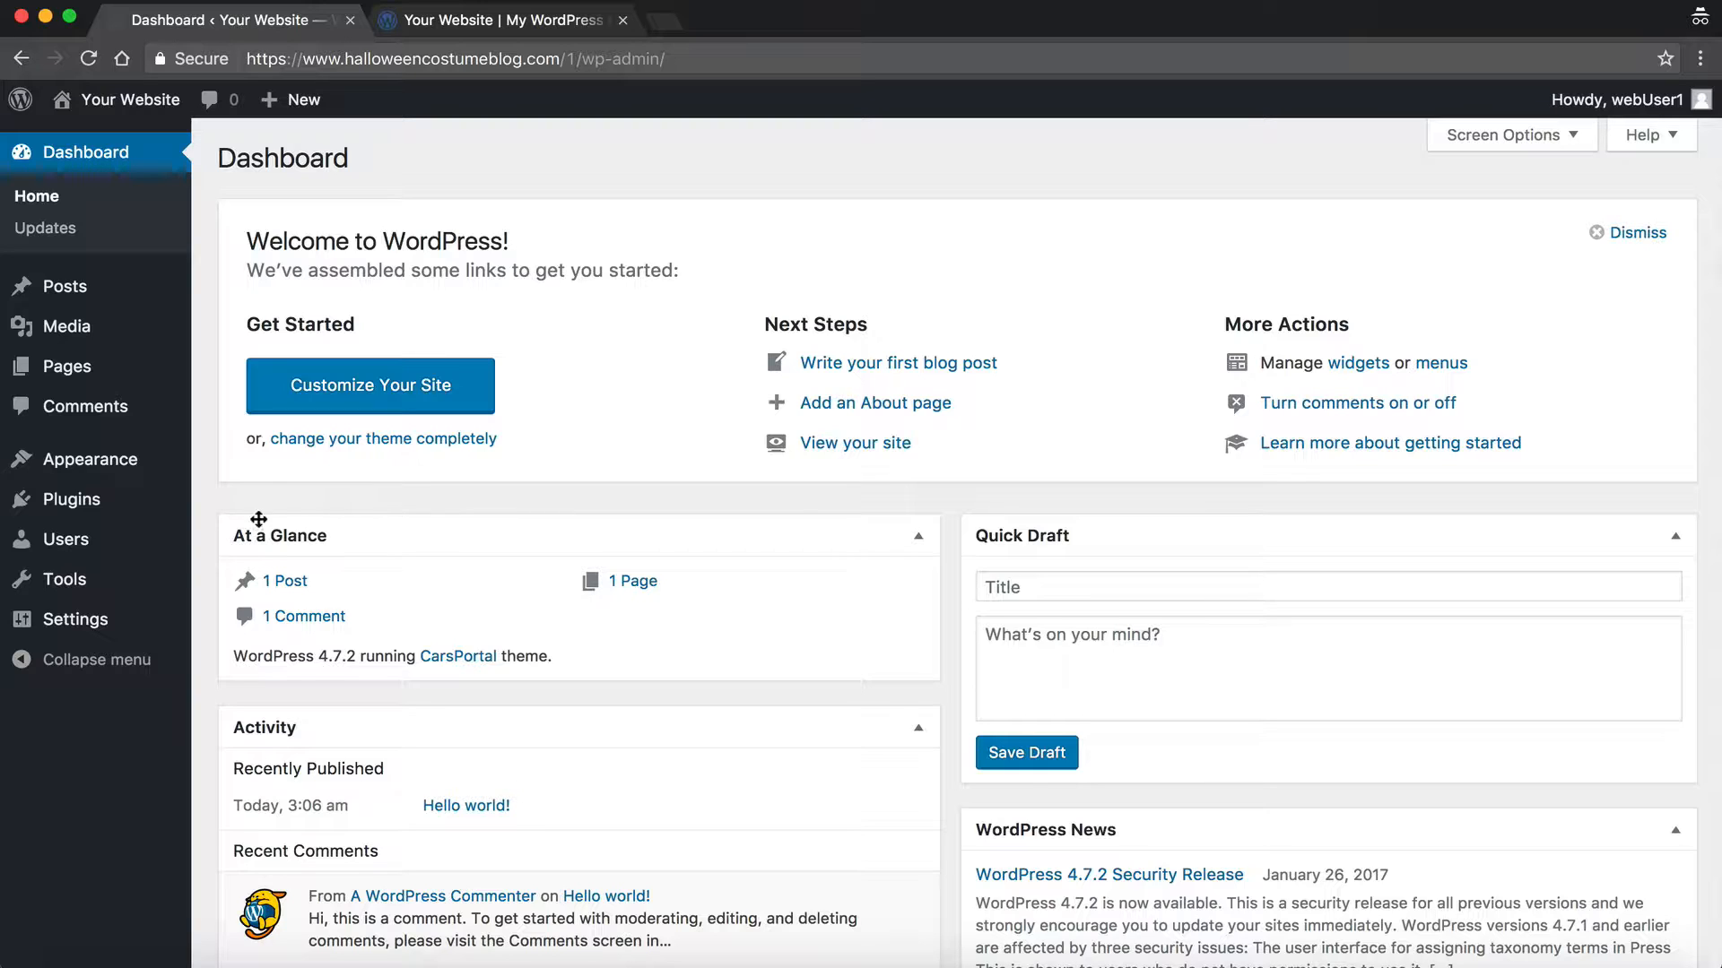
click(76, 502)
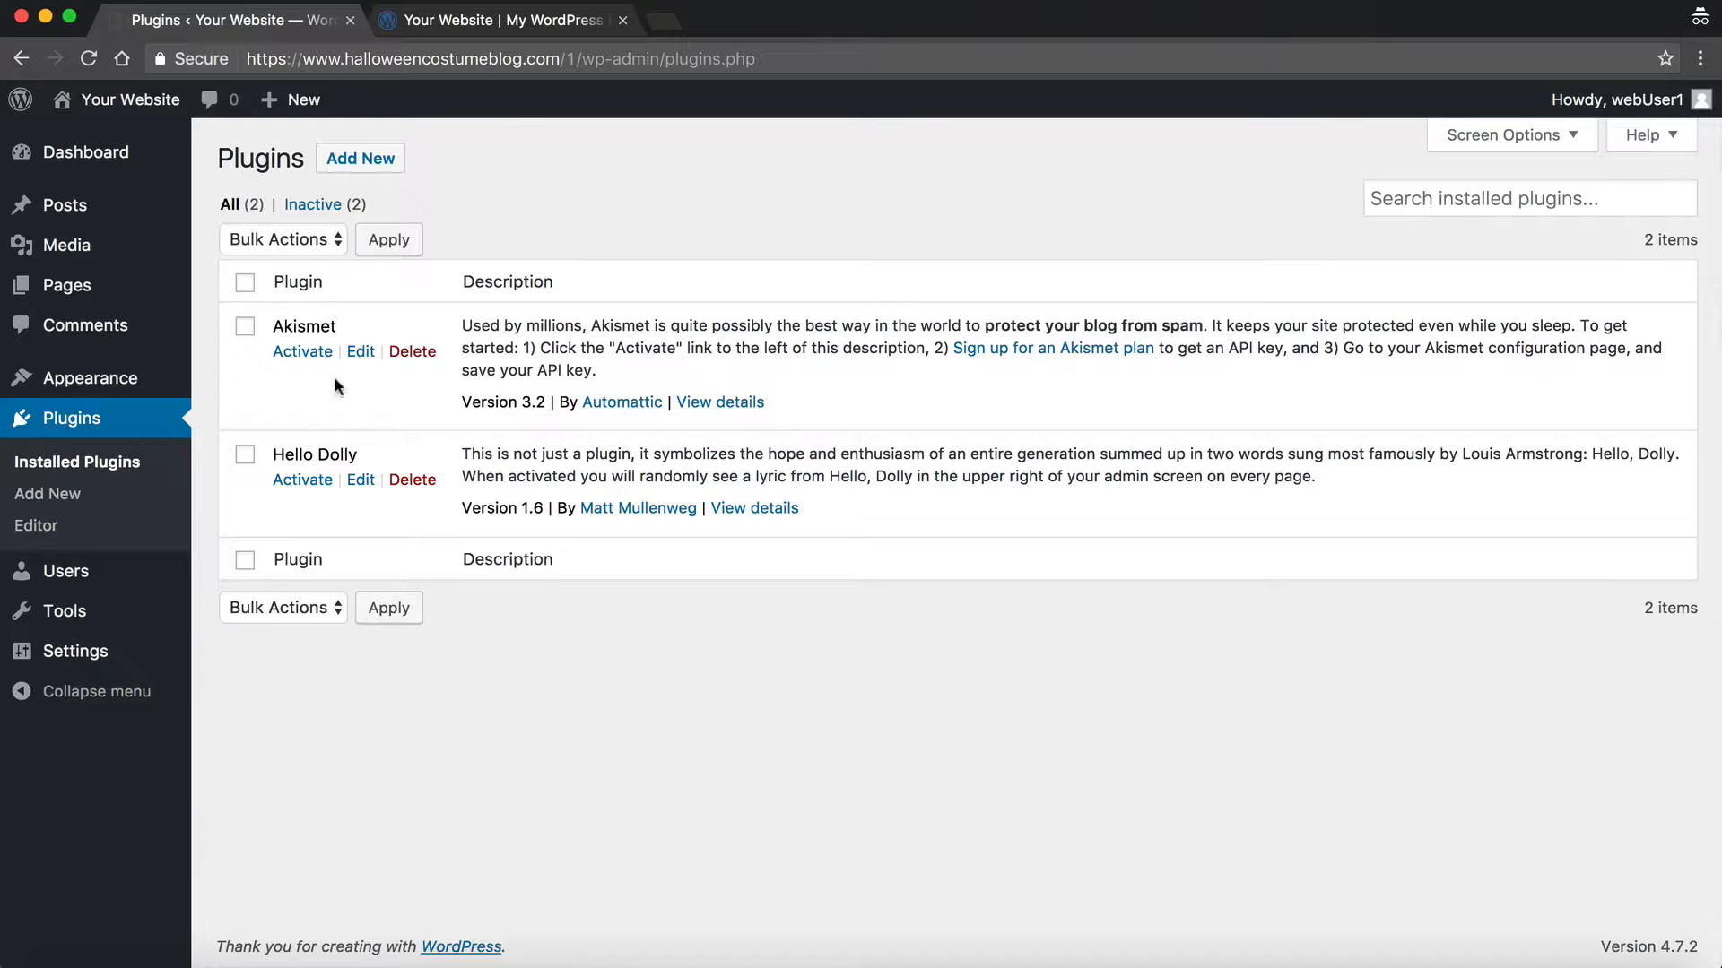
Step: Activate Akismet and go to the Add Plugins page
click(290, 357)
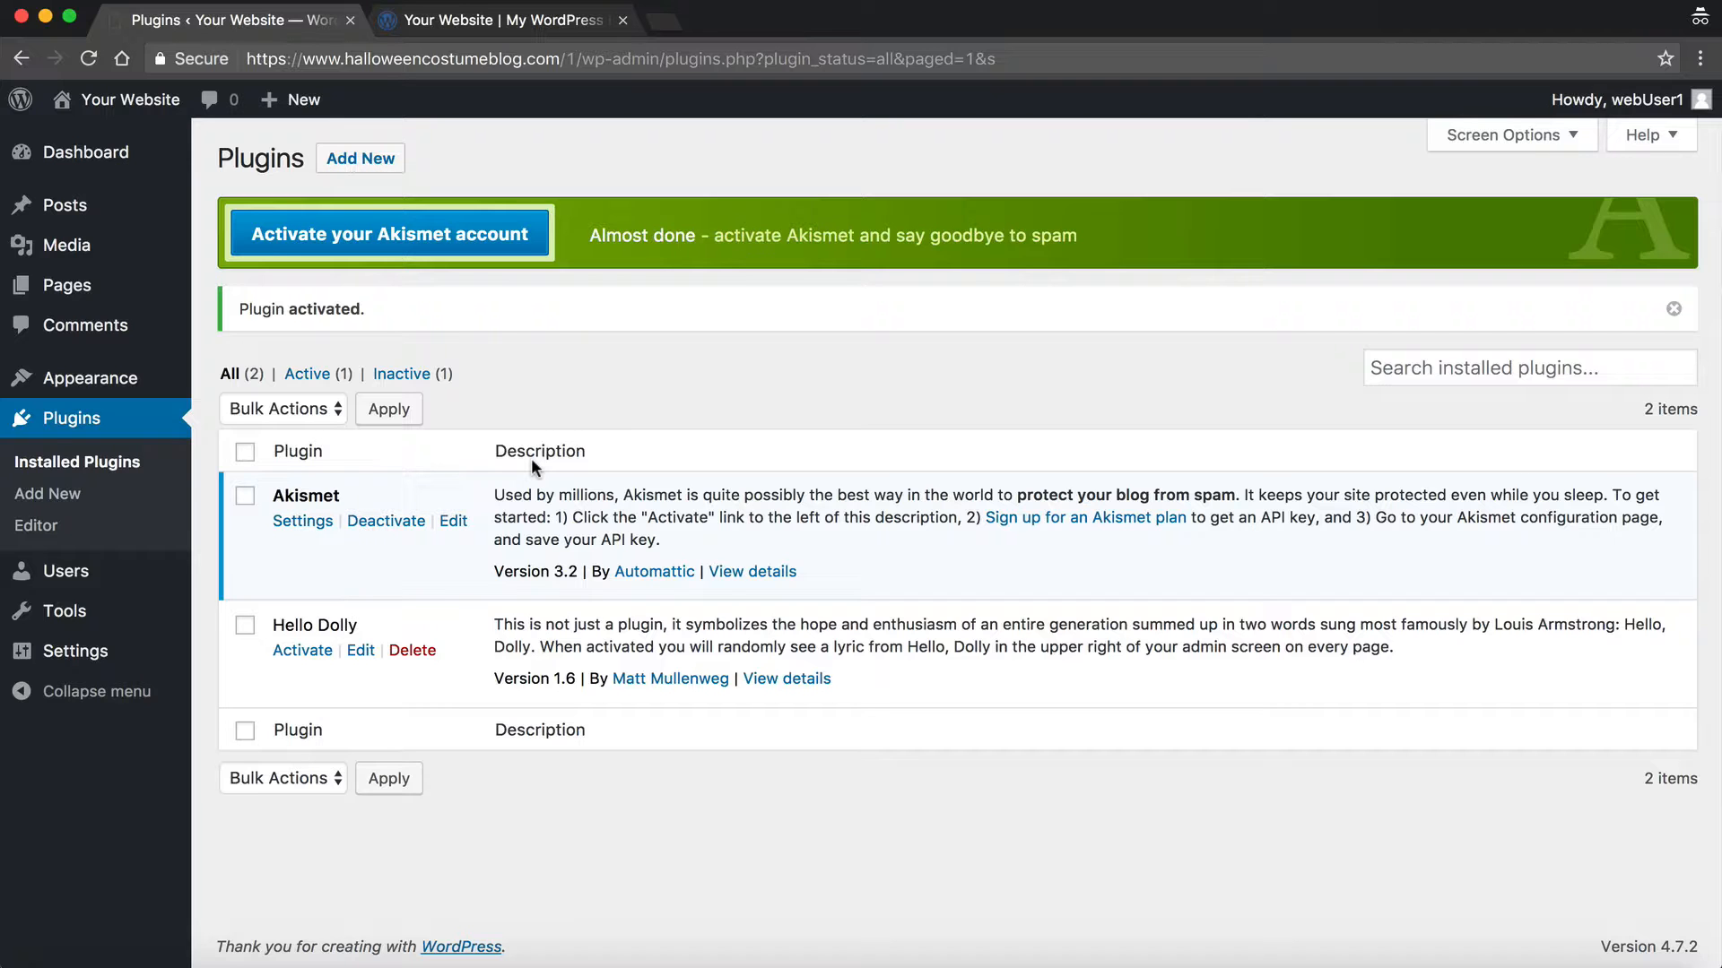
click(352, 165)
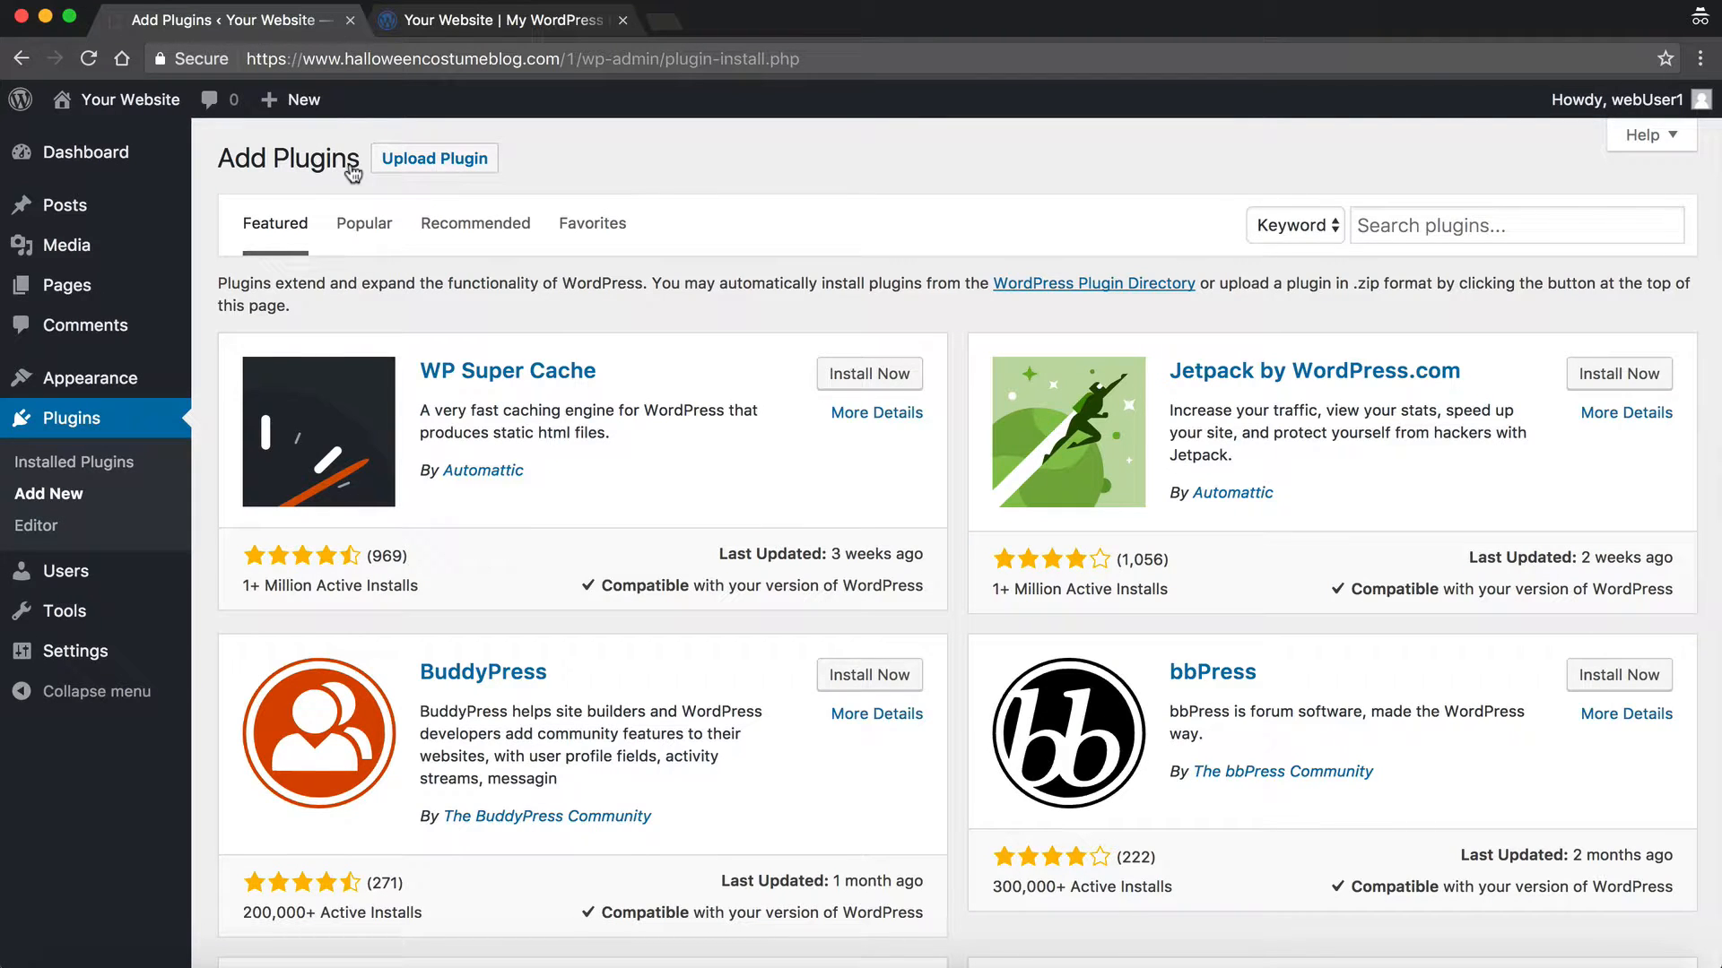
scroll(444, 294, down, 2)
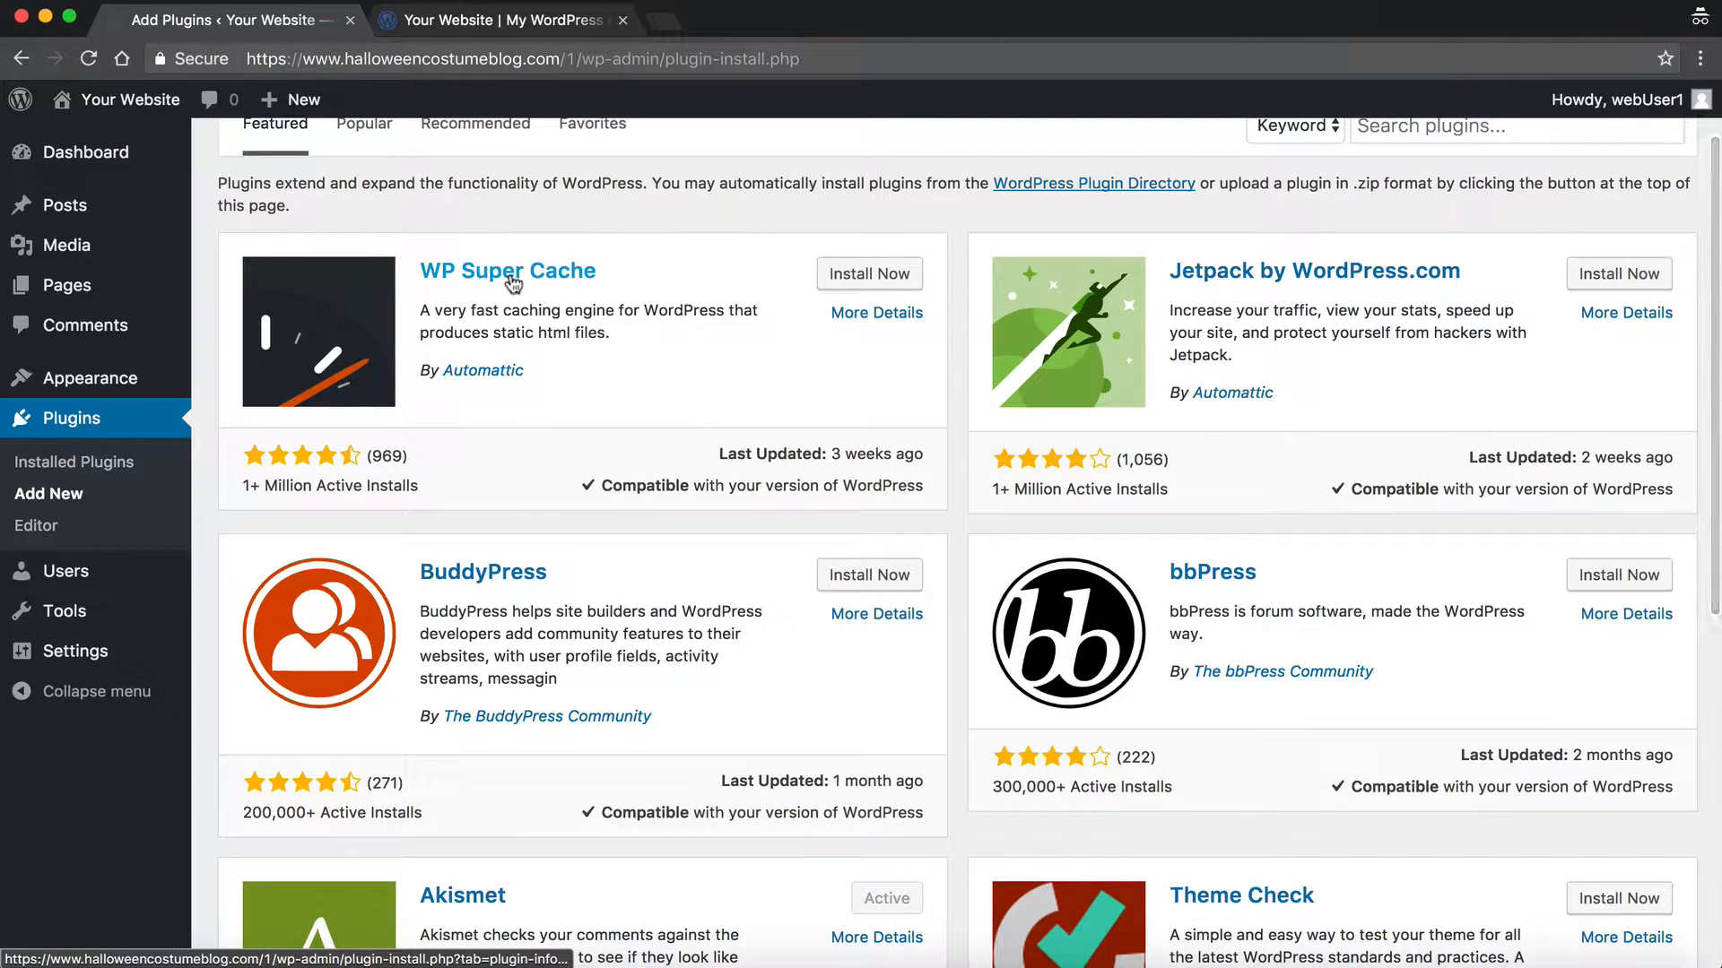
scroll(1300, 271, down, 4)
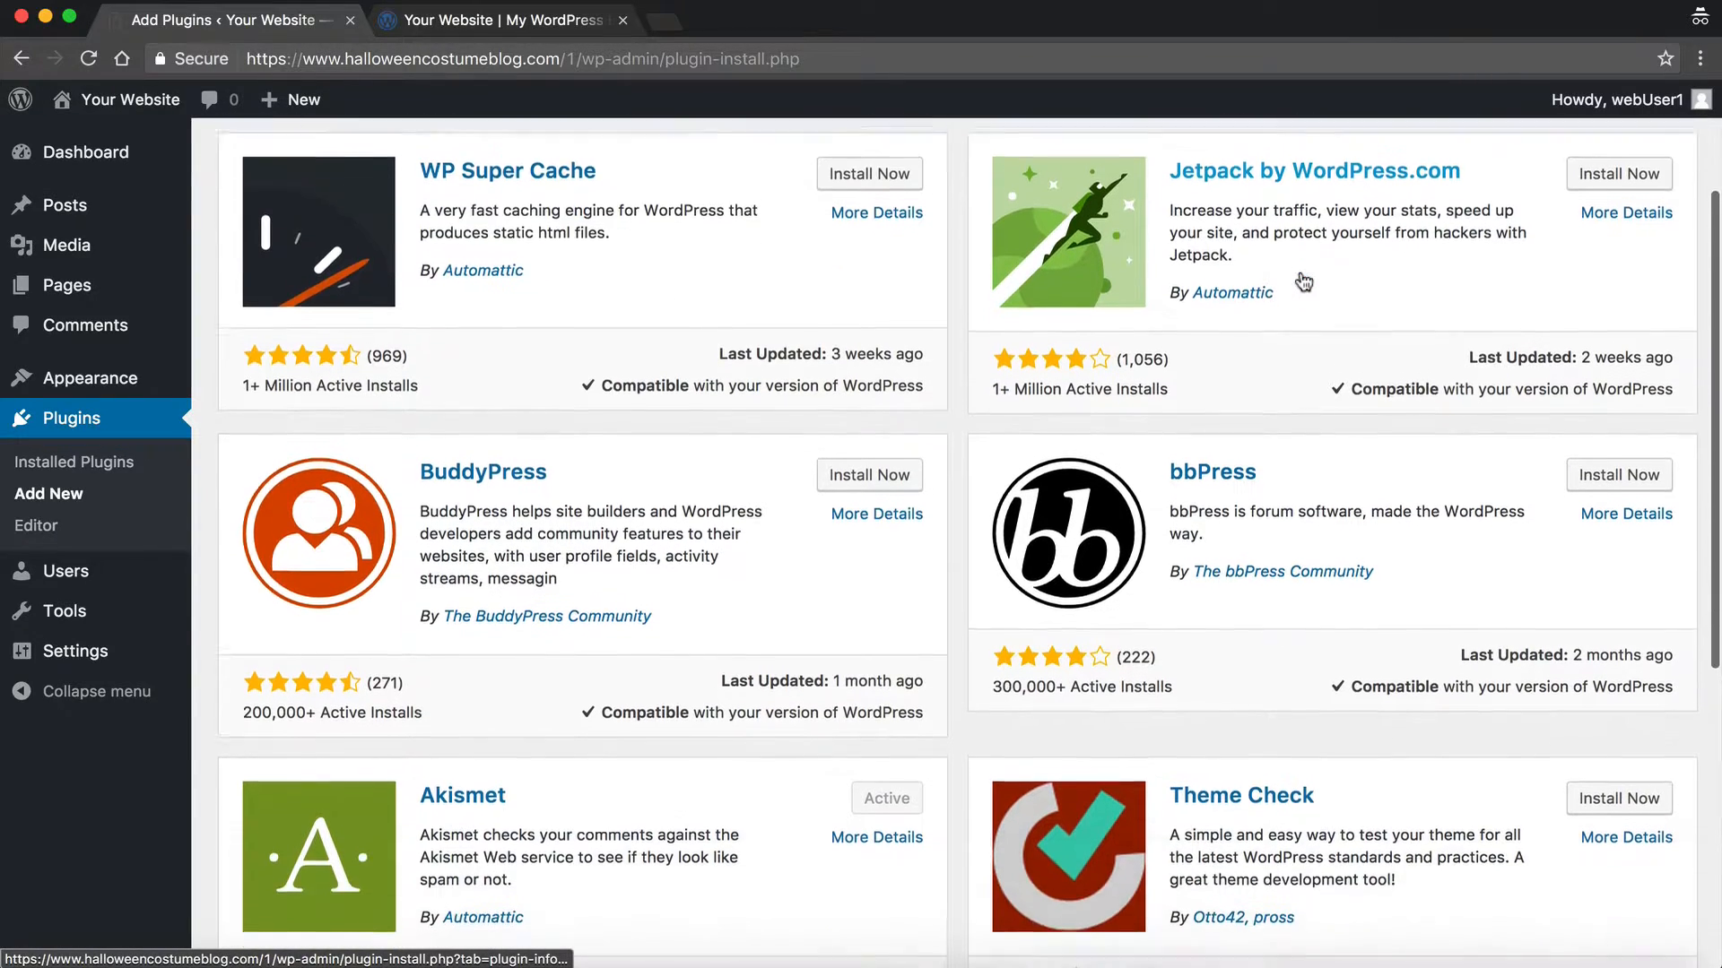
scroll(1300, 278, down, 5)
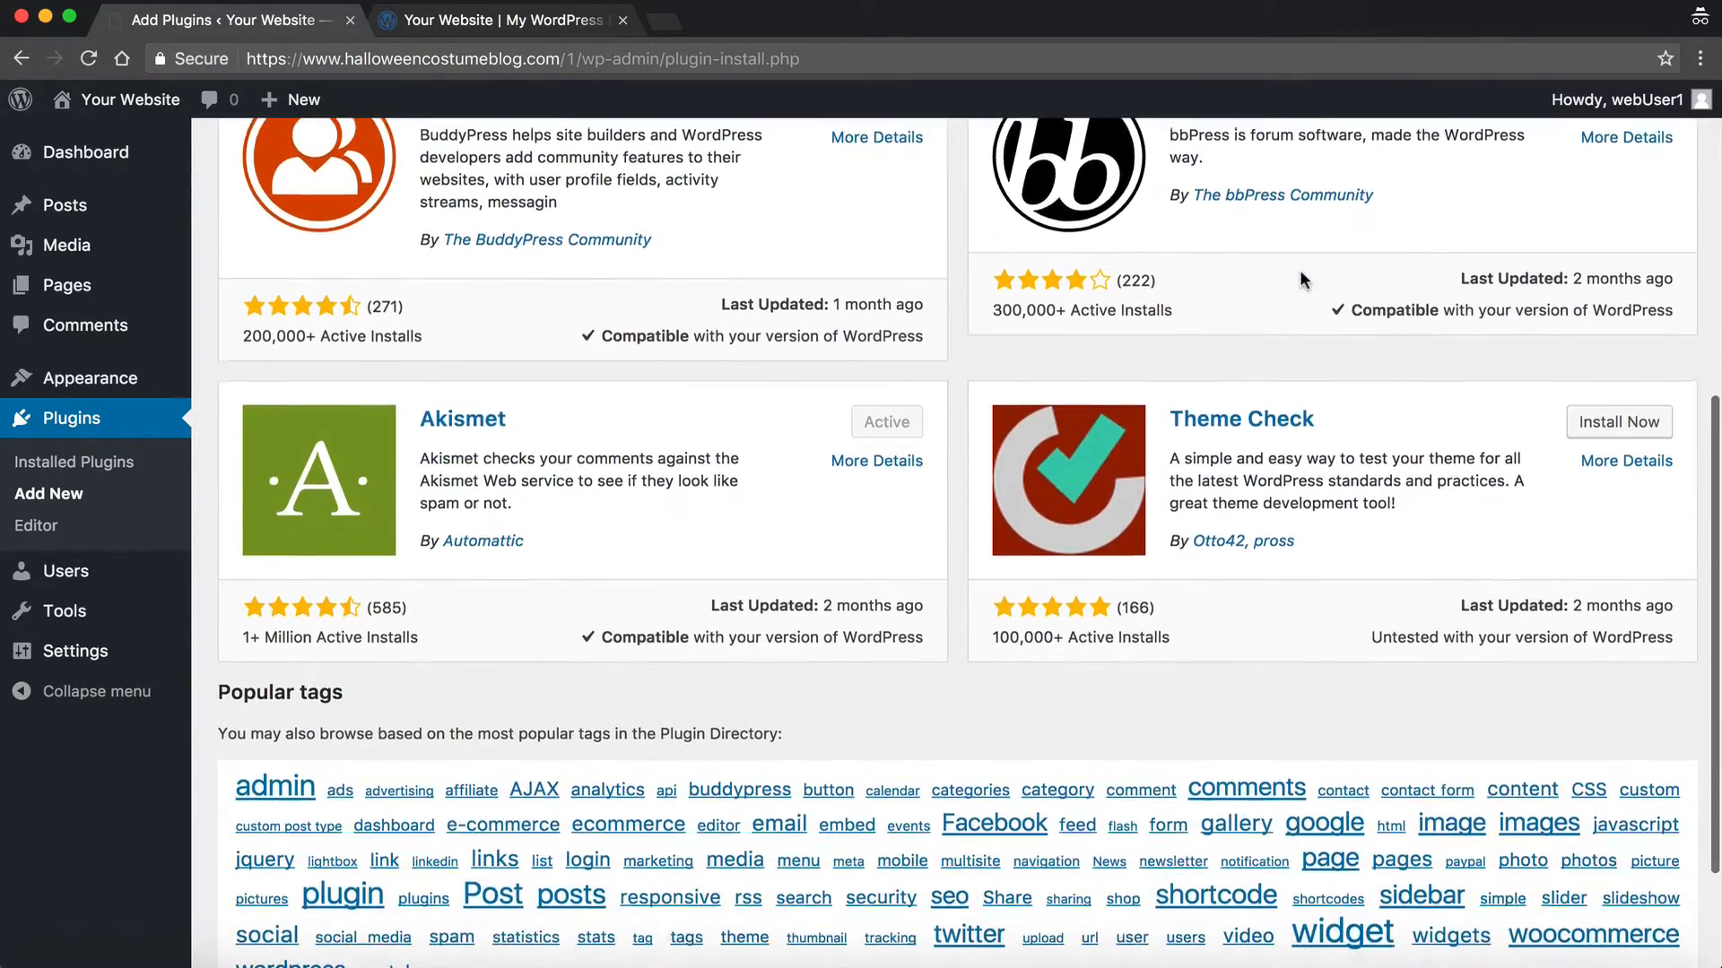
scroll(1300, 278, up, 9)
scroll(1301, 278, up, 2)
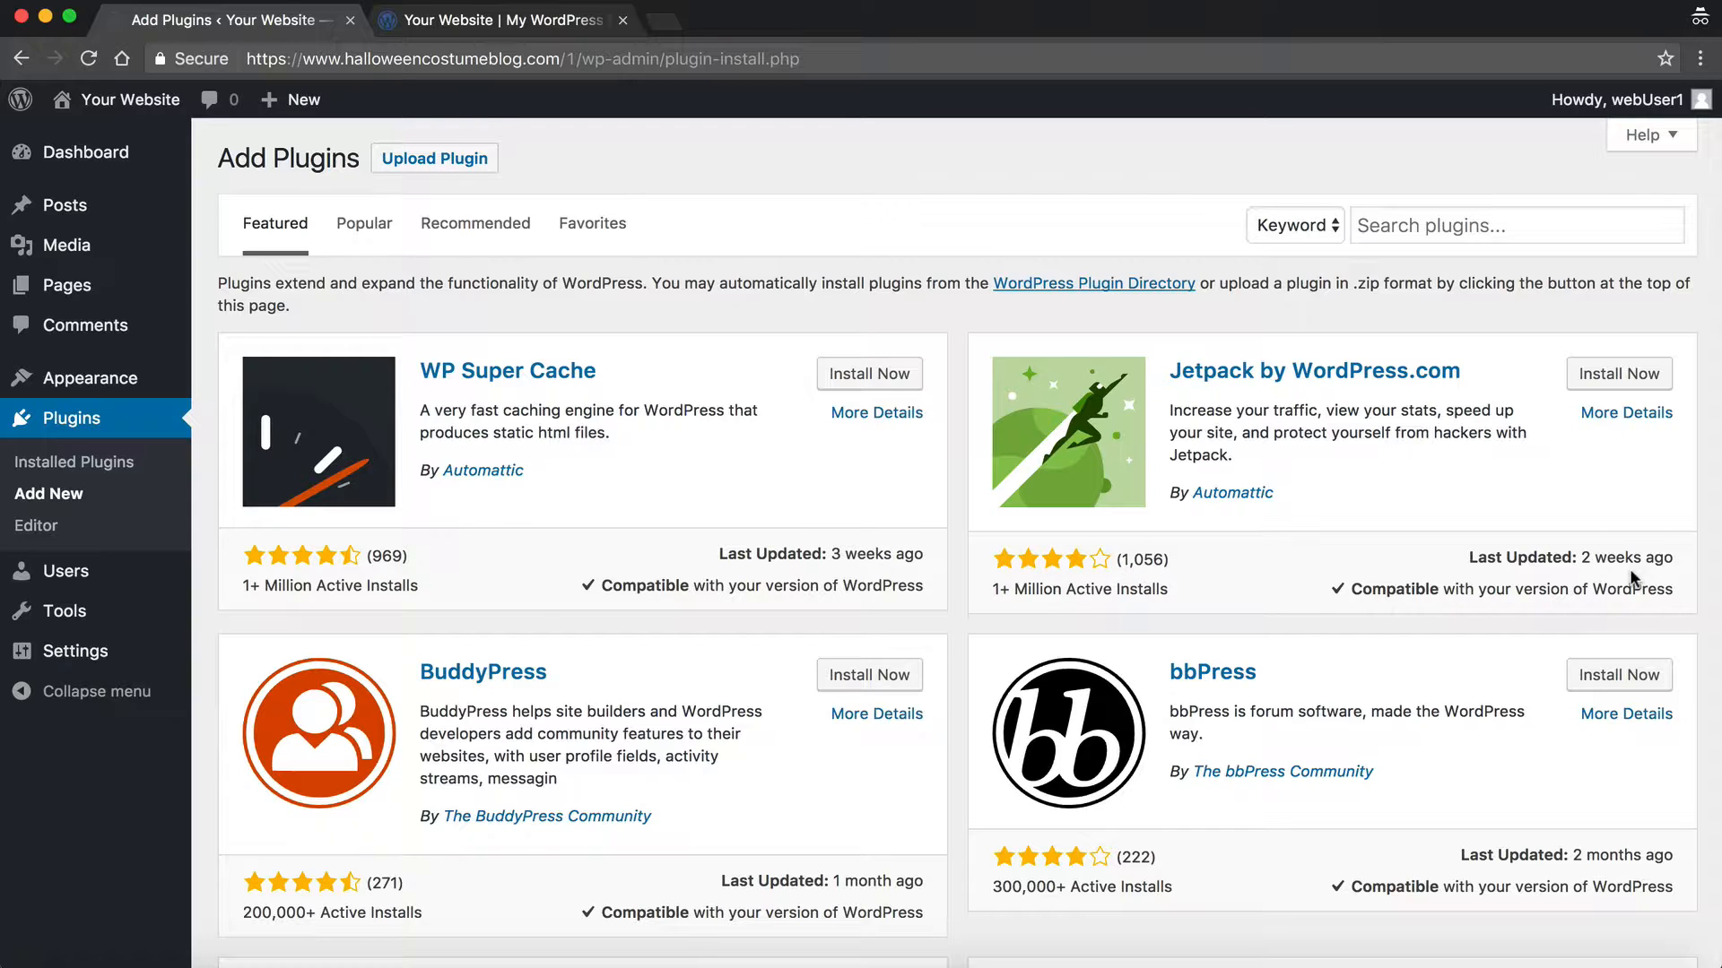
Step: Search the plugin directory for 'Wordfence'
click(1420, 225)
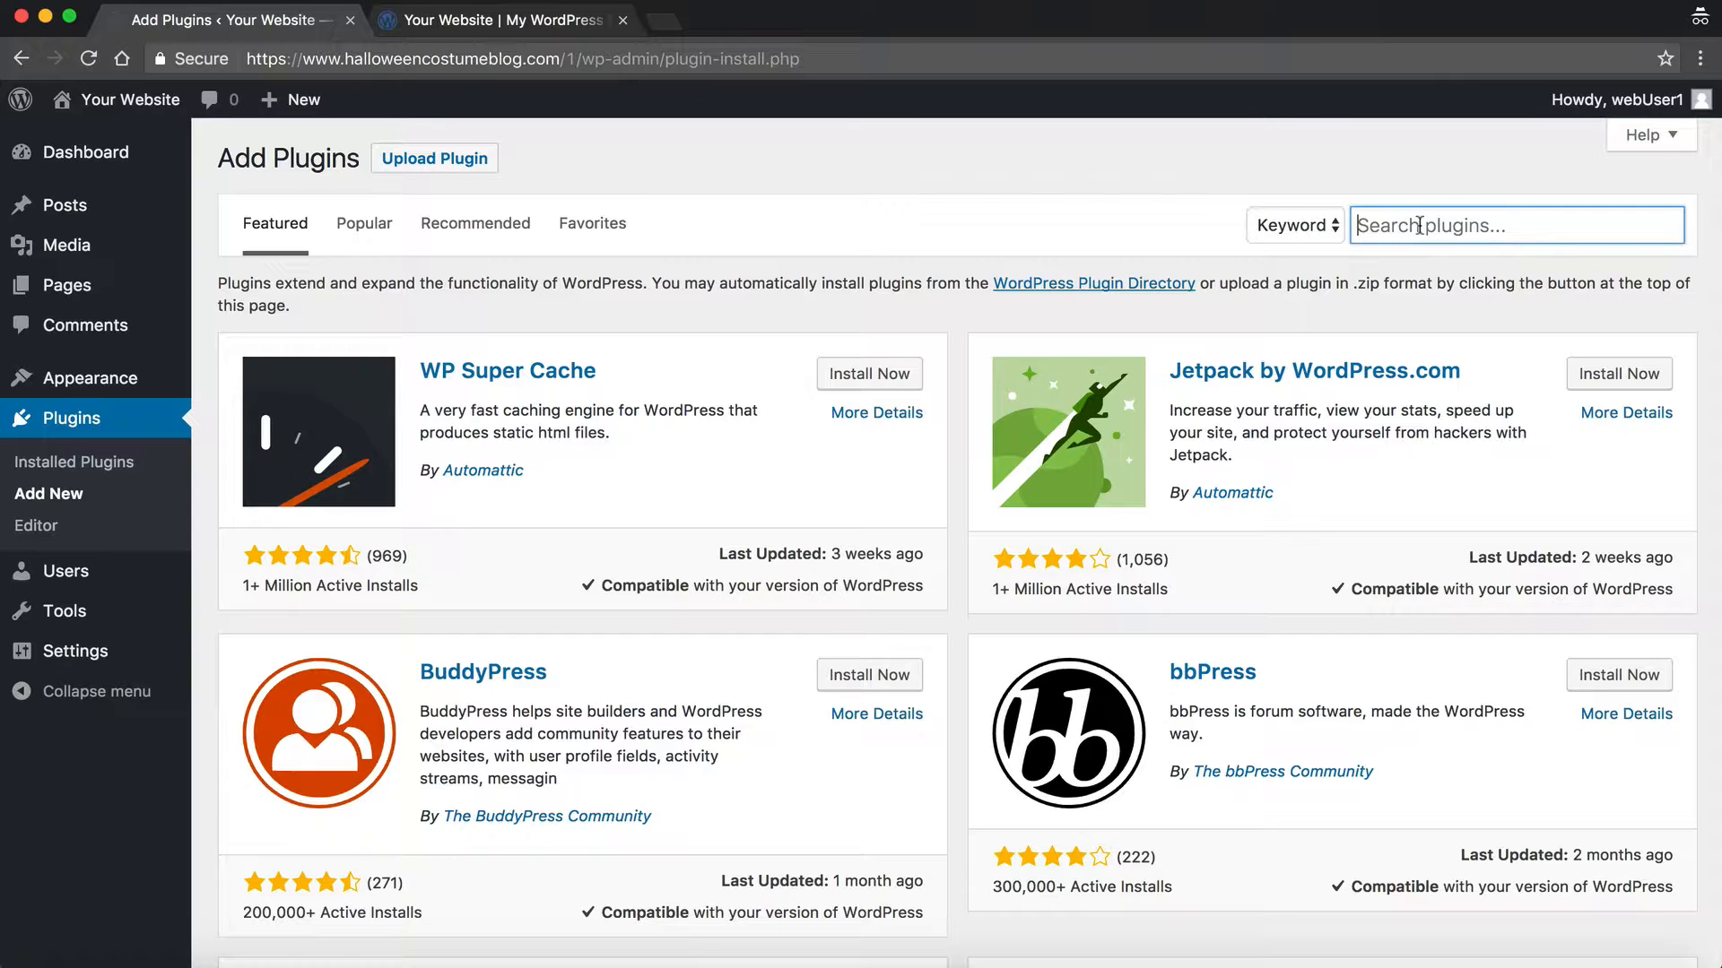
text(Wordfen)
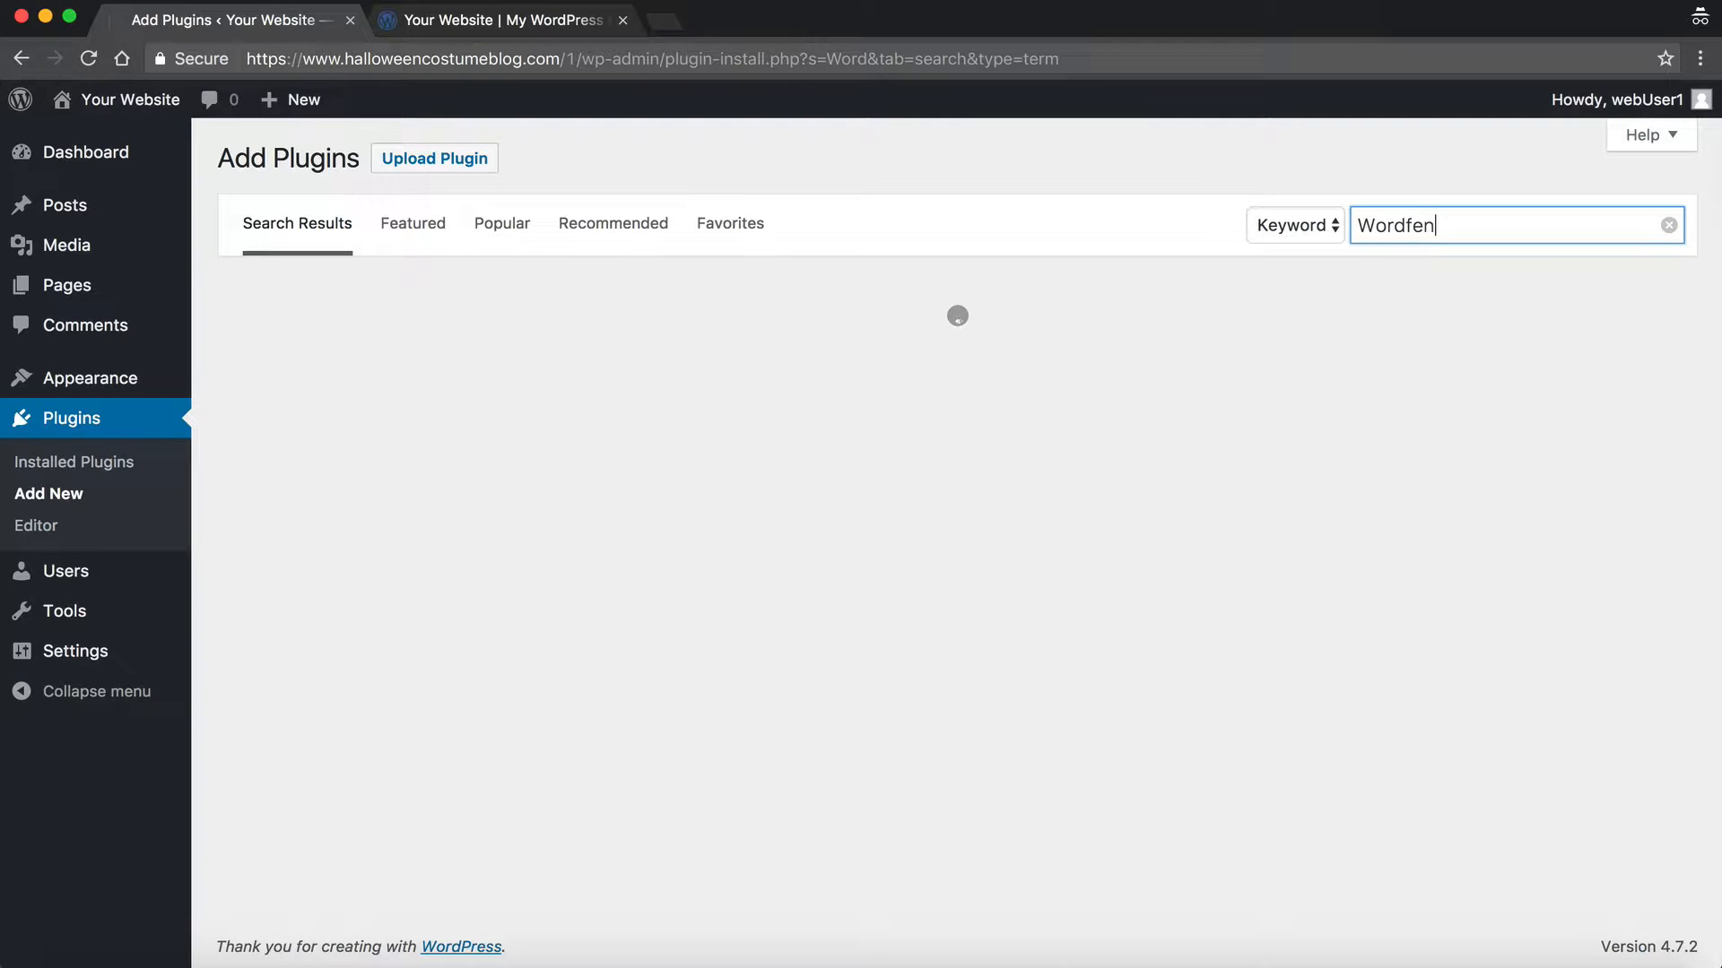
text(ce)
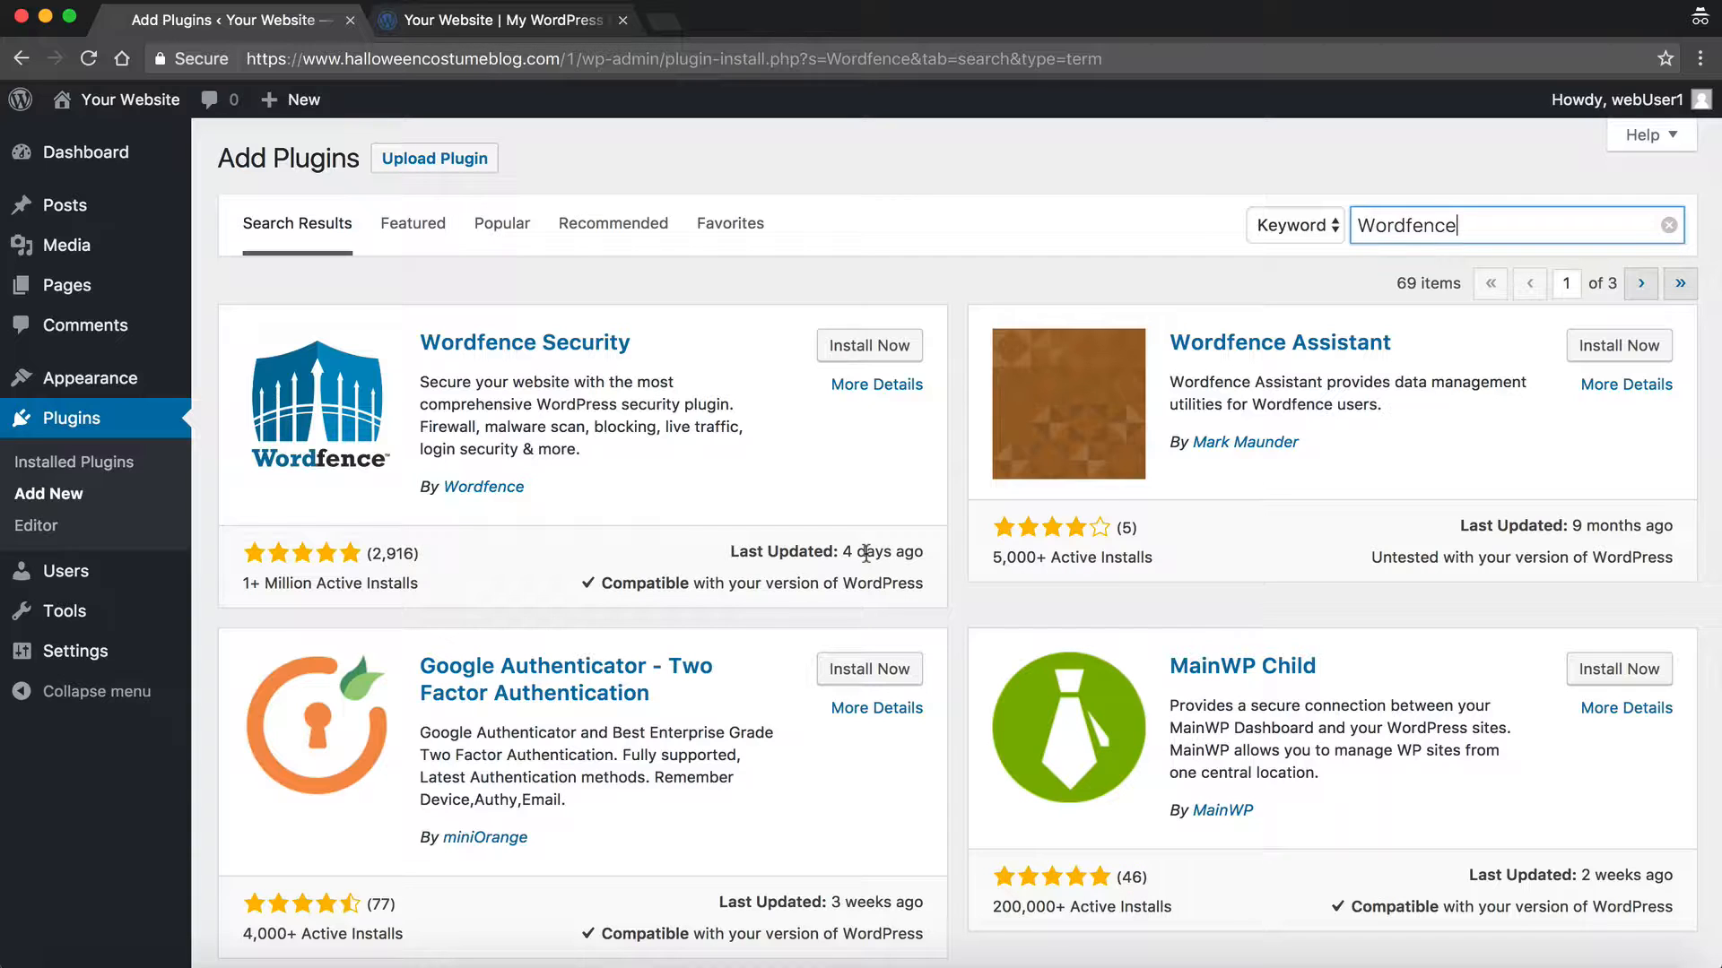
Step: Install Wordfence Security from the search results and activate it
click(841, 354)
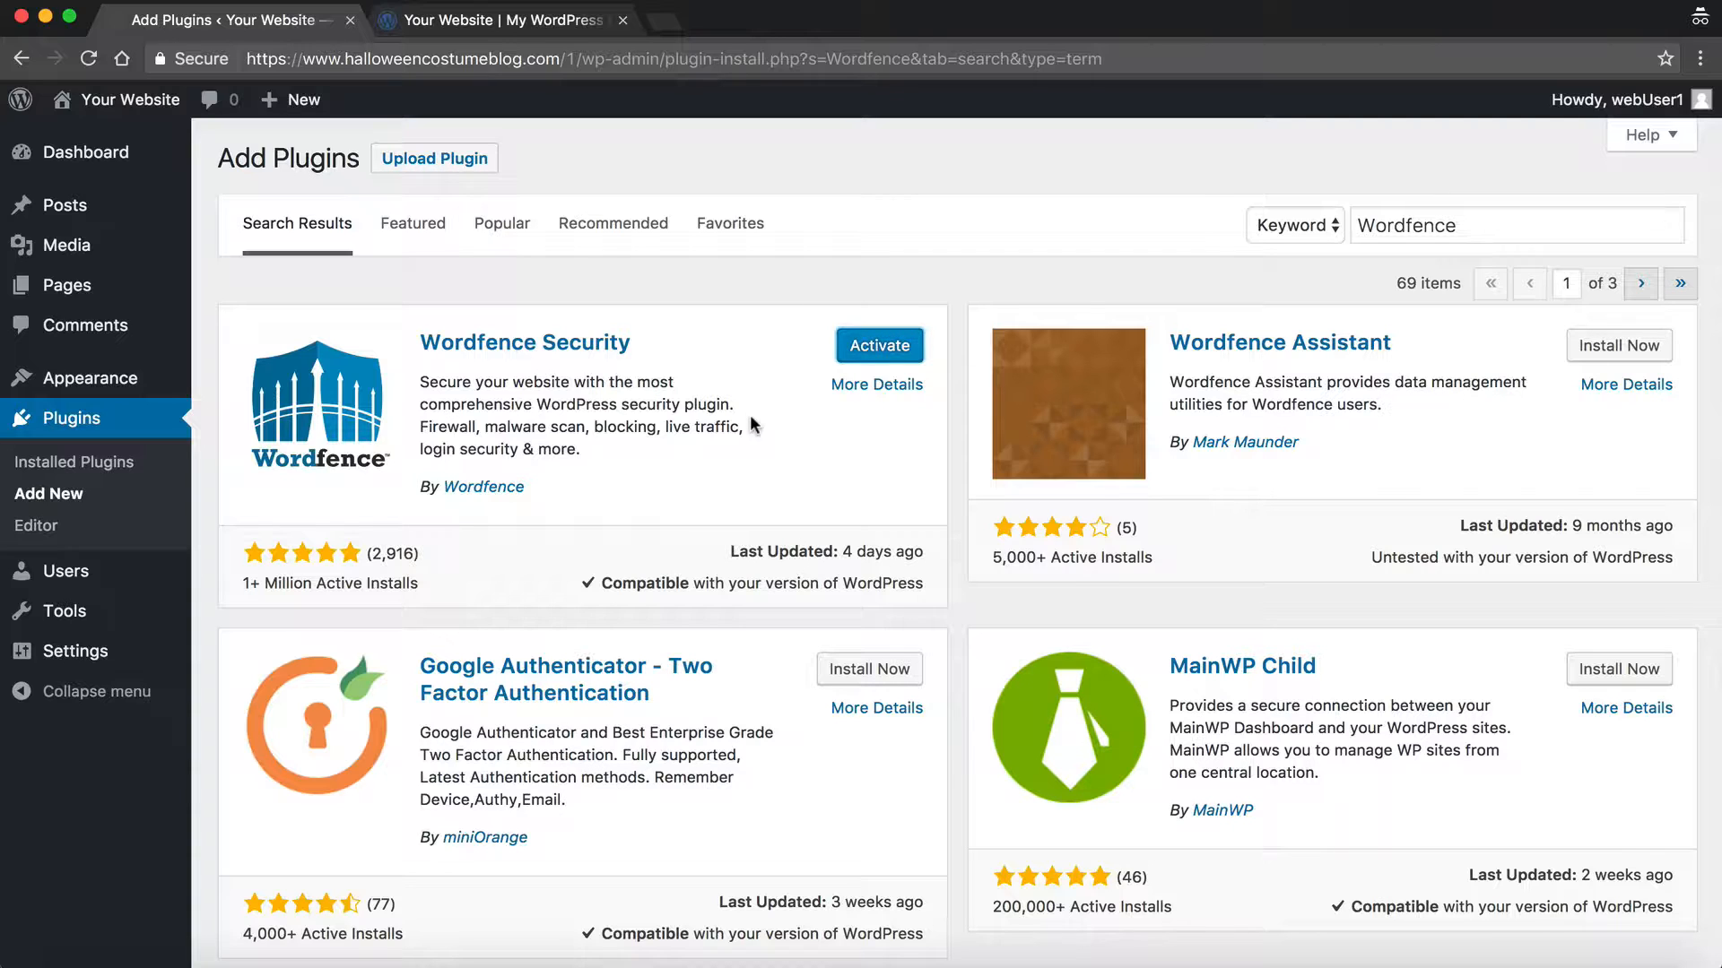
click(866, 348)
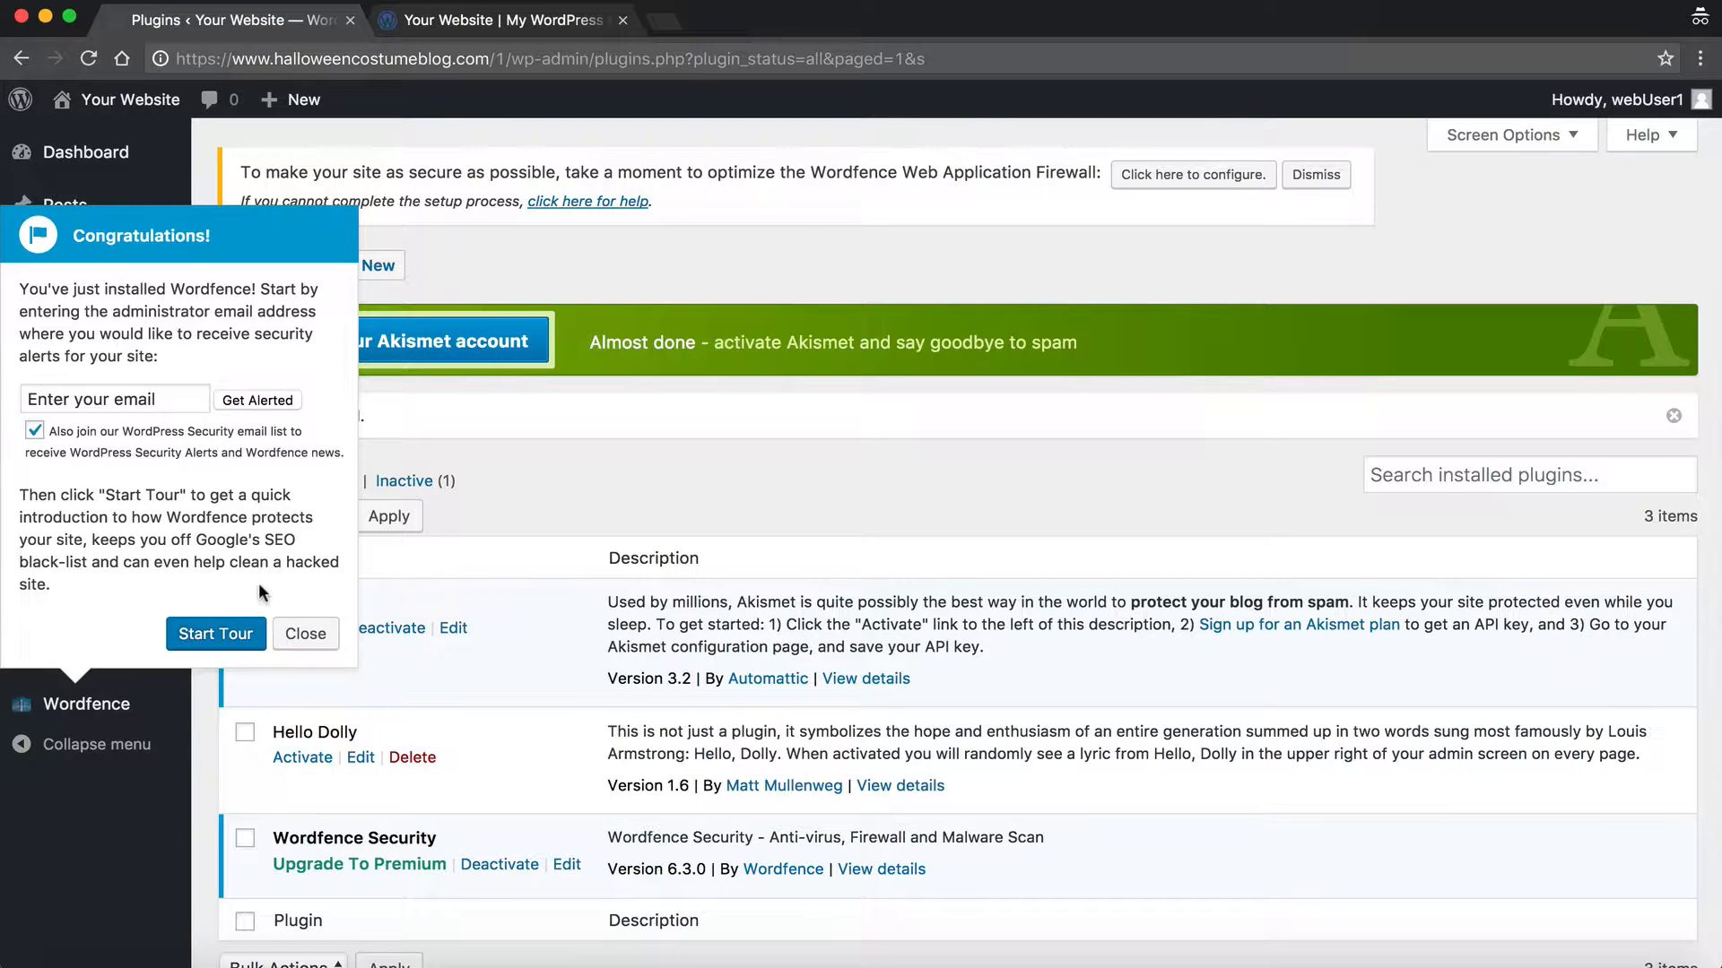
Step: Submit the administrator's email for Wordfence alerts, then start the Wordfence introduction tour
key(Tab)
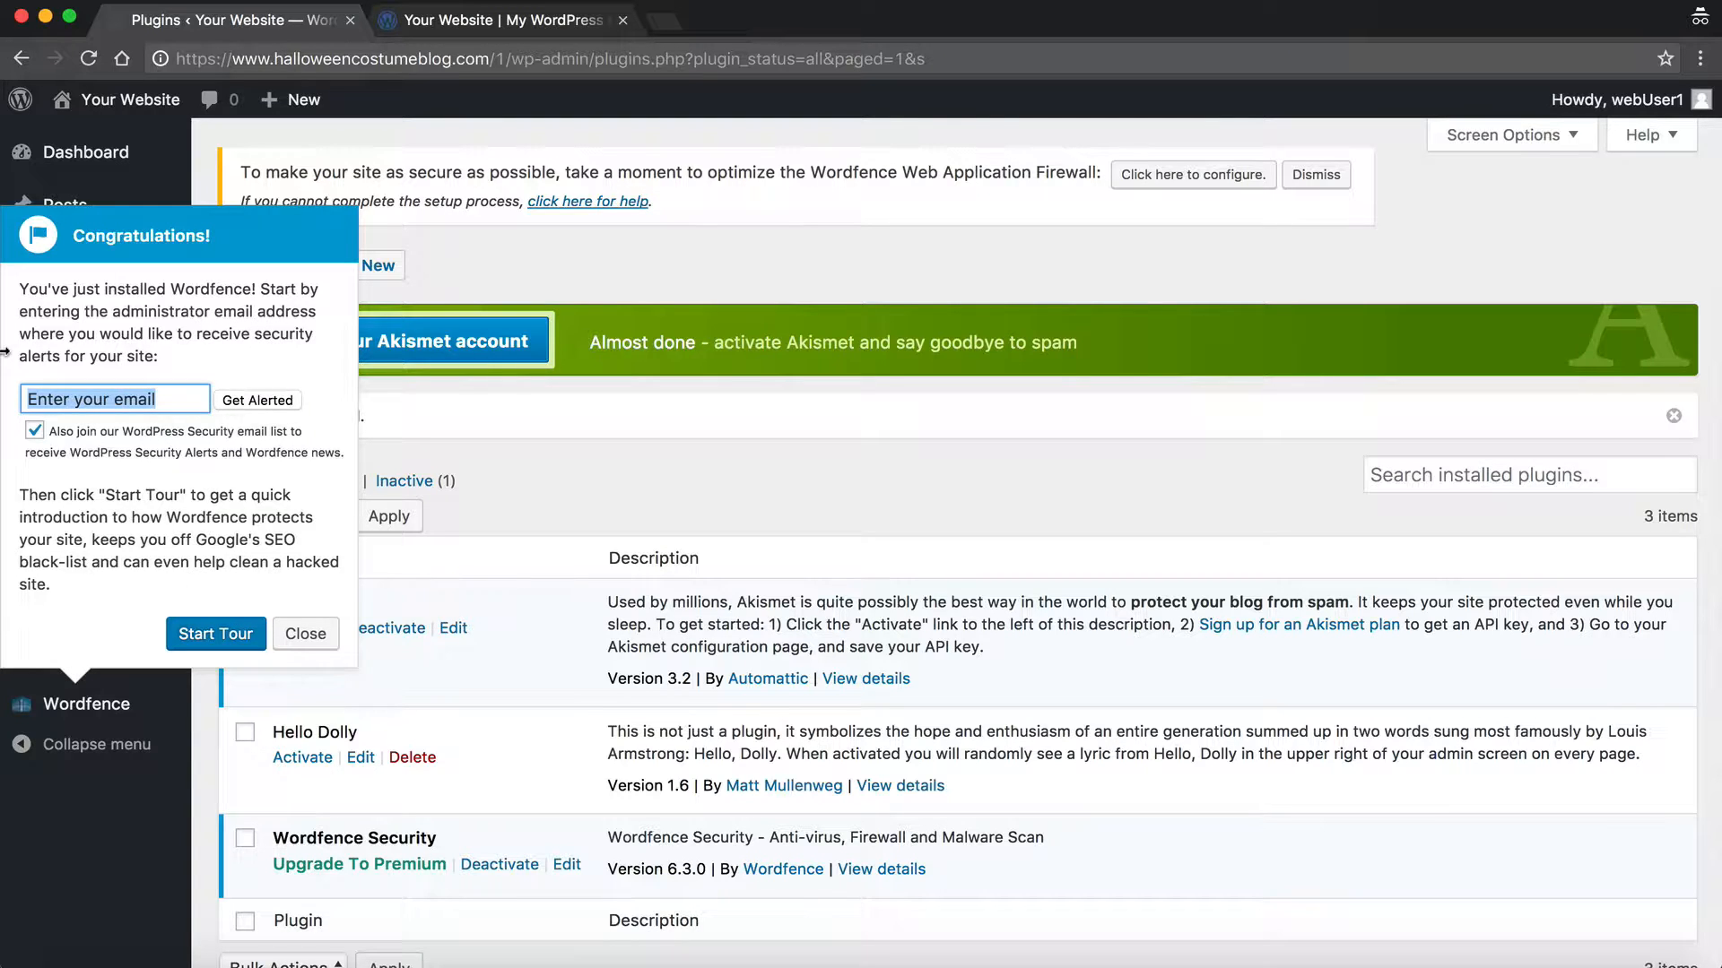
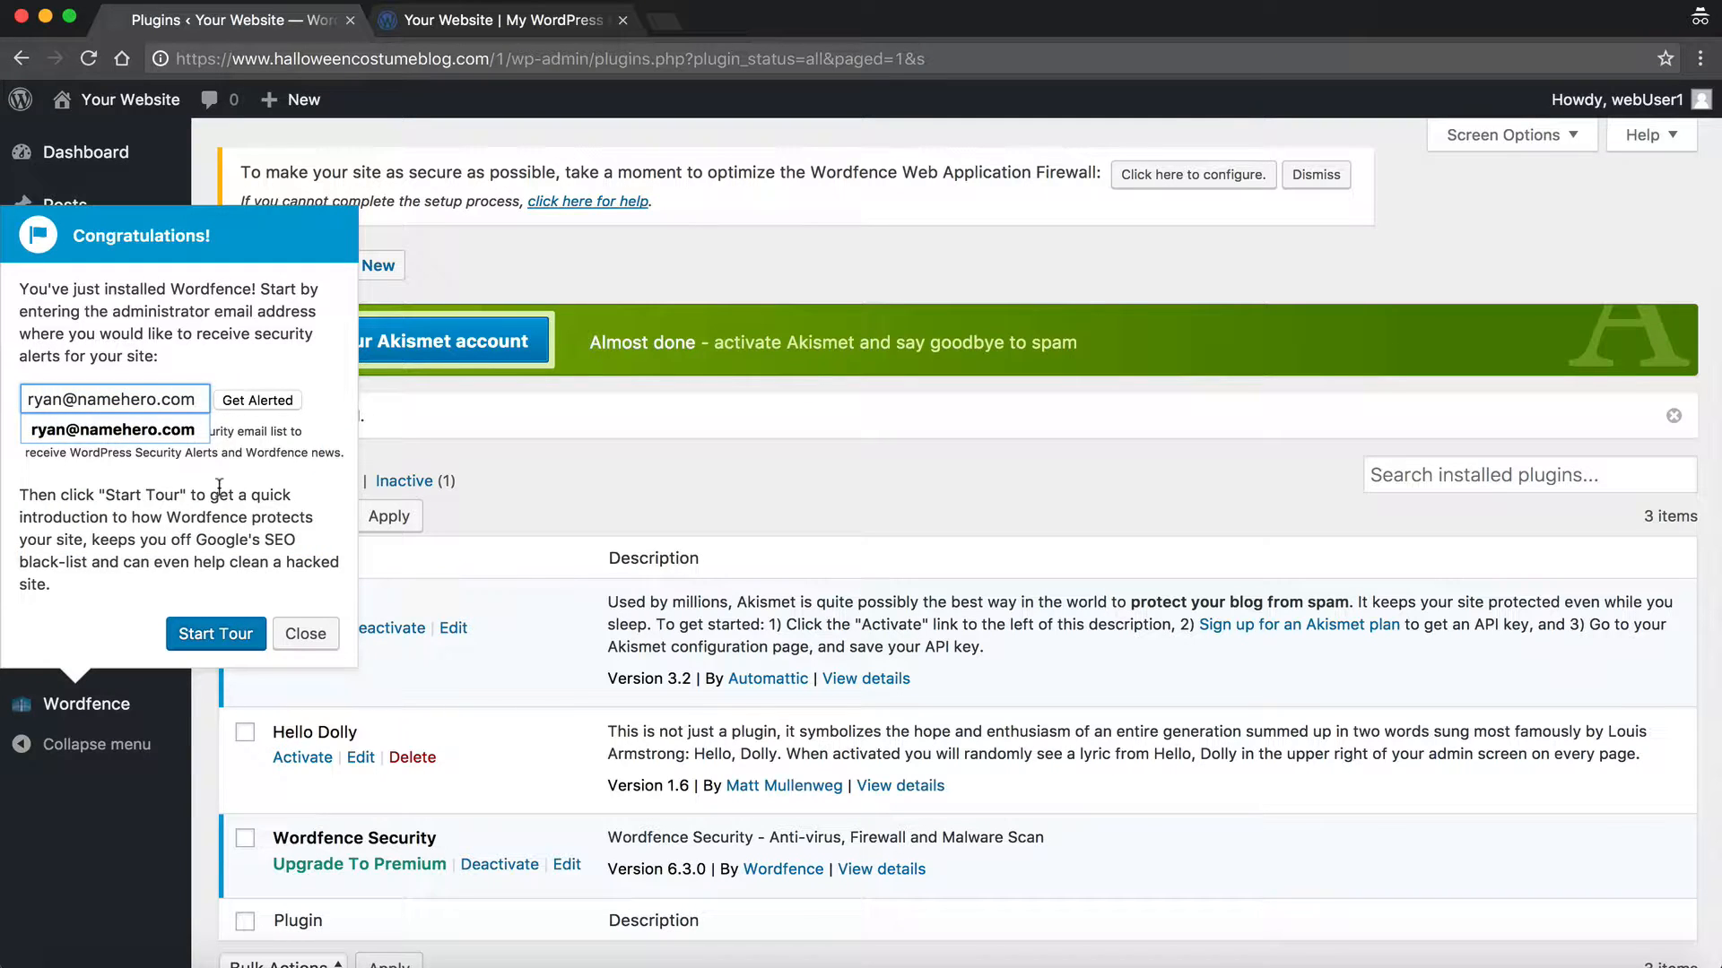
click(250, 400)
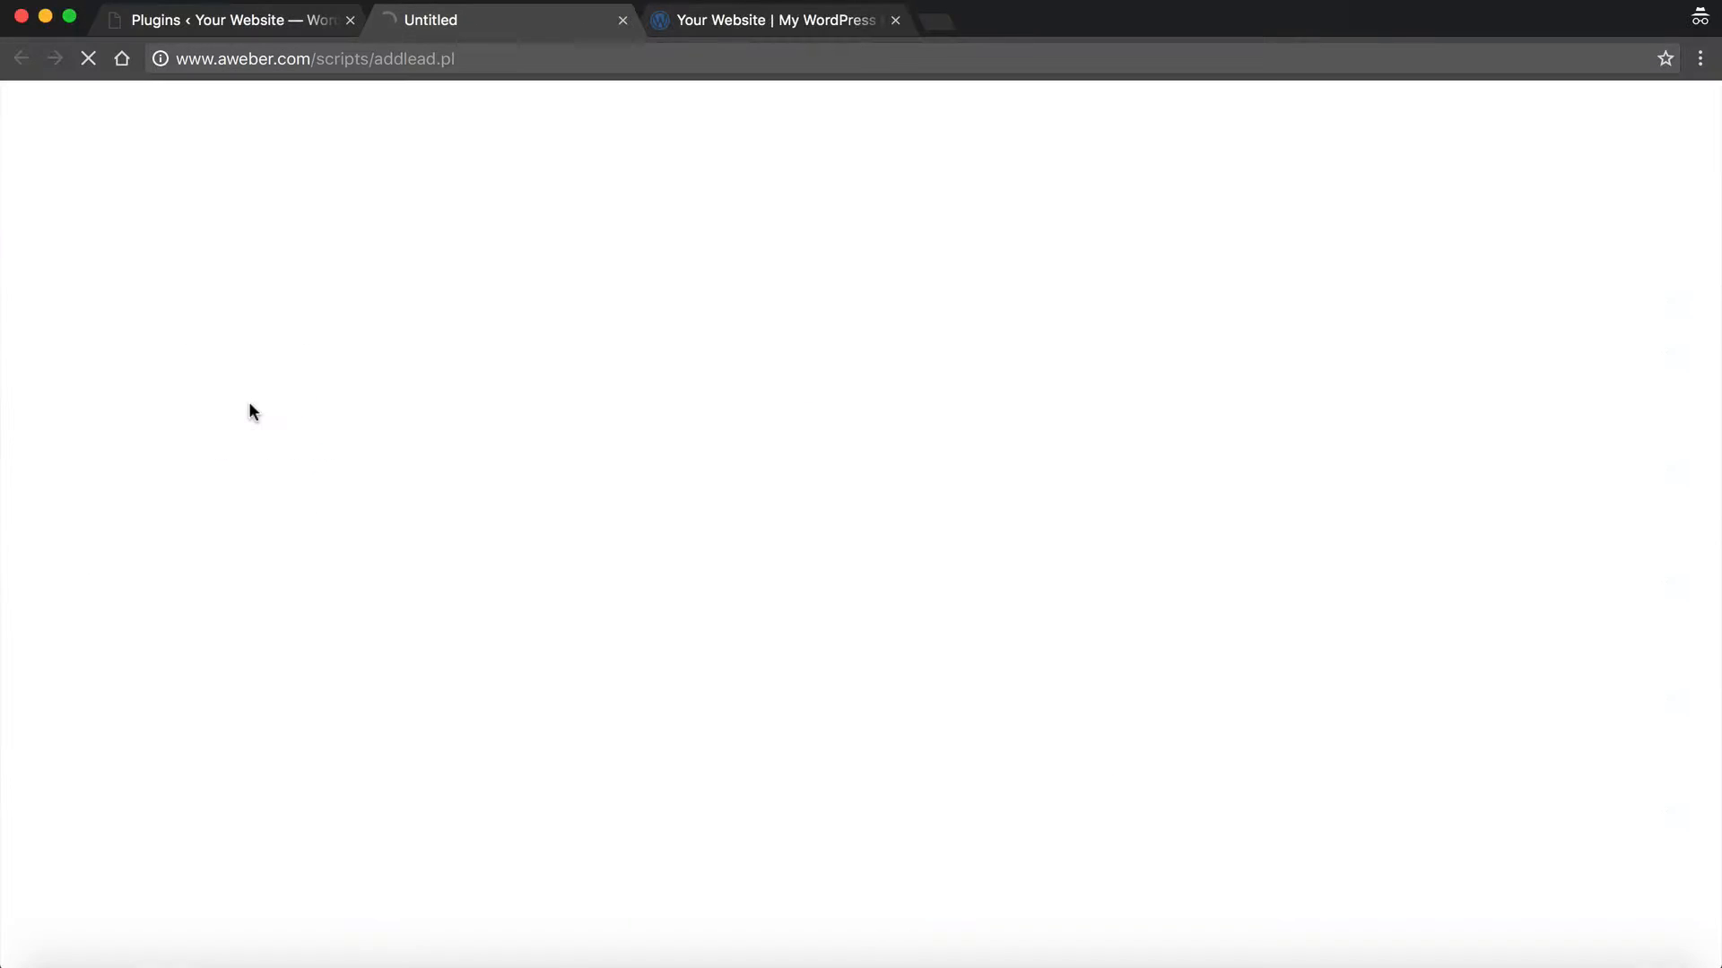
click(280, 15)
click(205, 599)
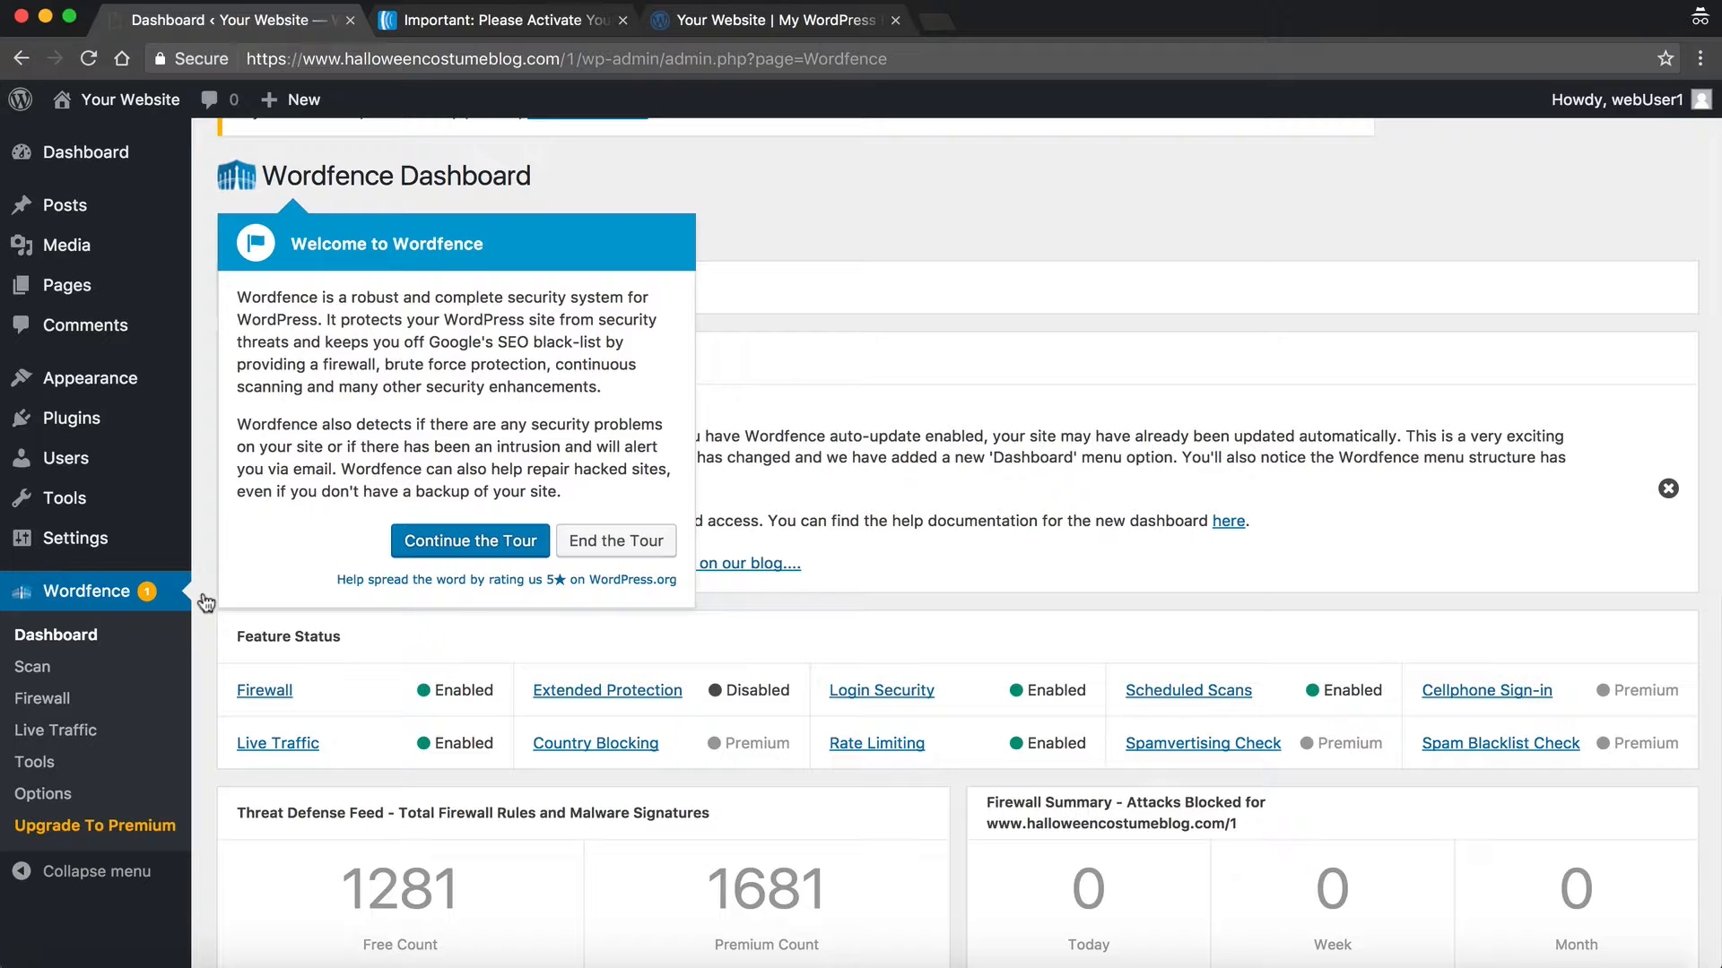
Step: Advance through the Wordfence tour, end it, and scroll back to the dashboard top
click(499, 535)
scroll(495, 532, down, 3)
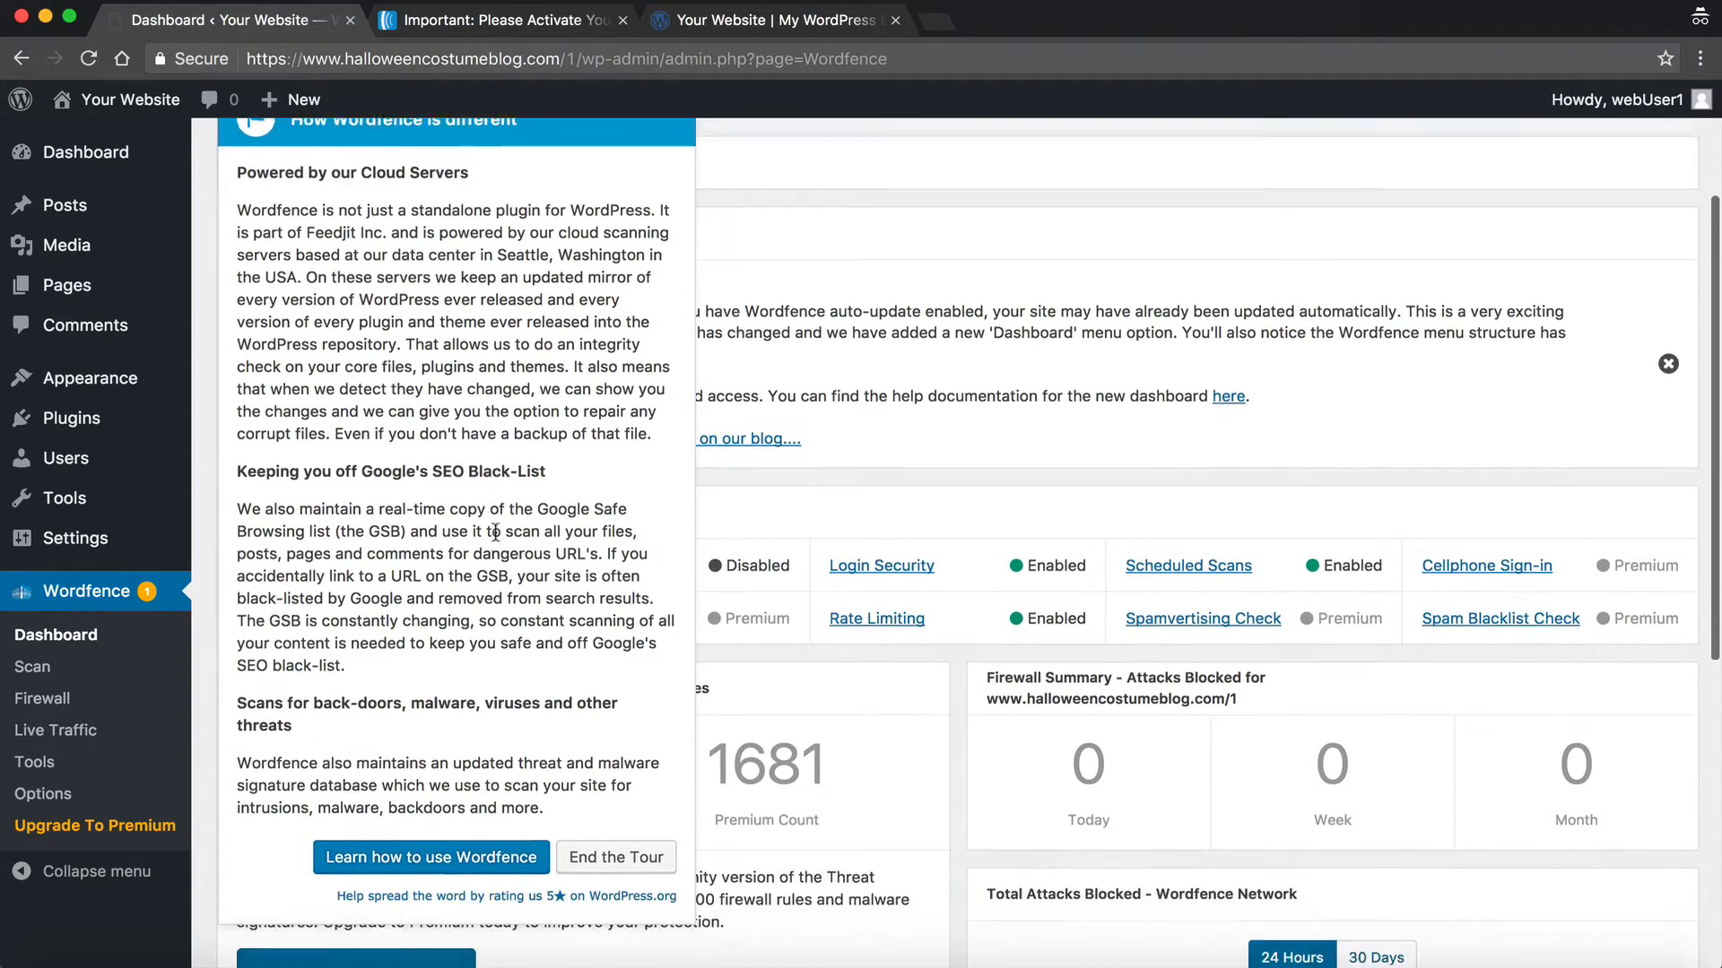
scroll(494, 530, up, 1)
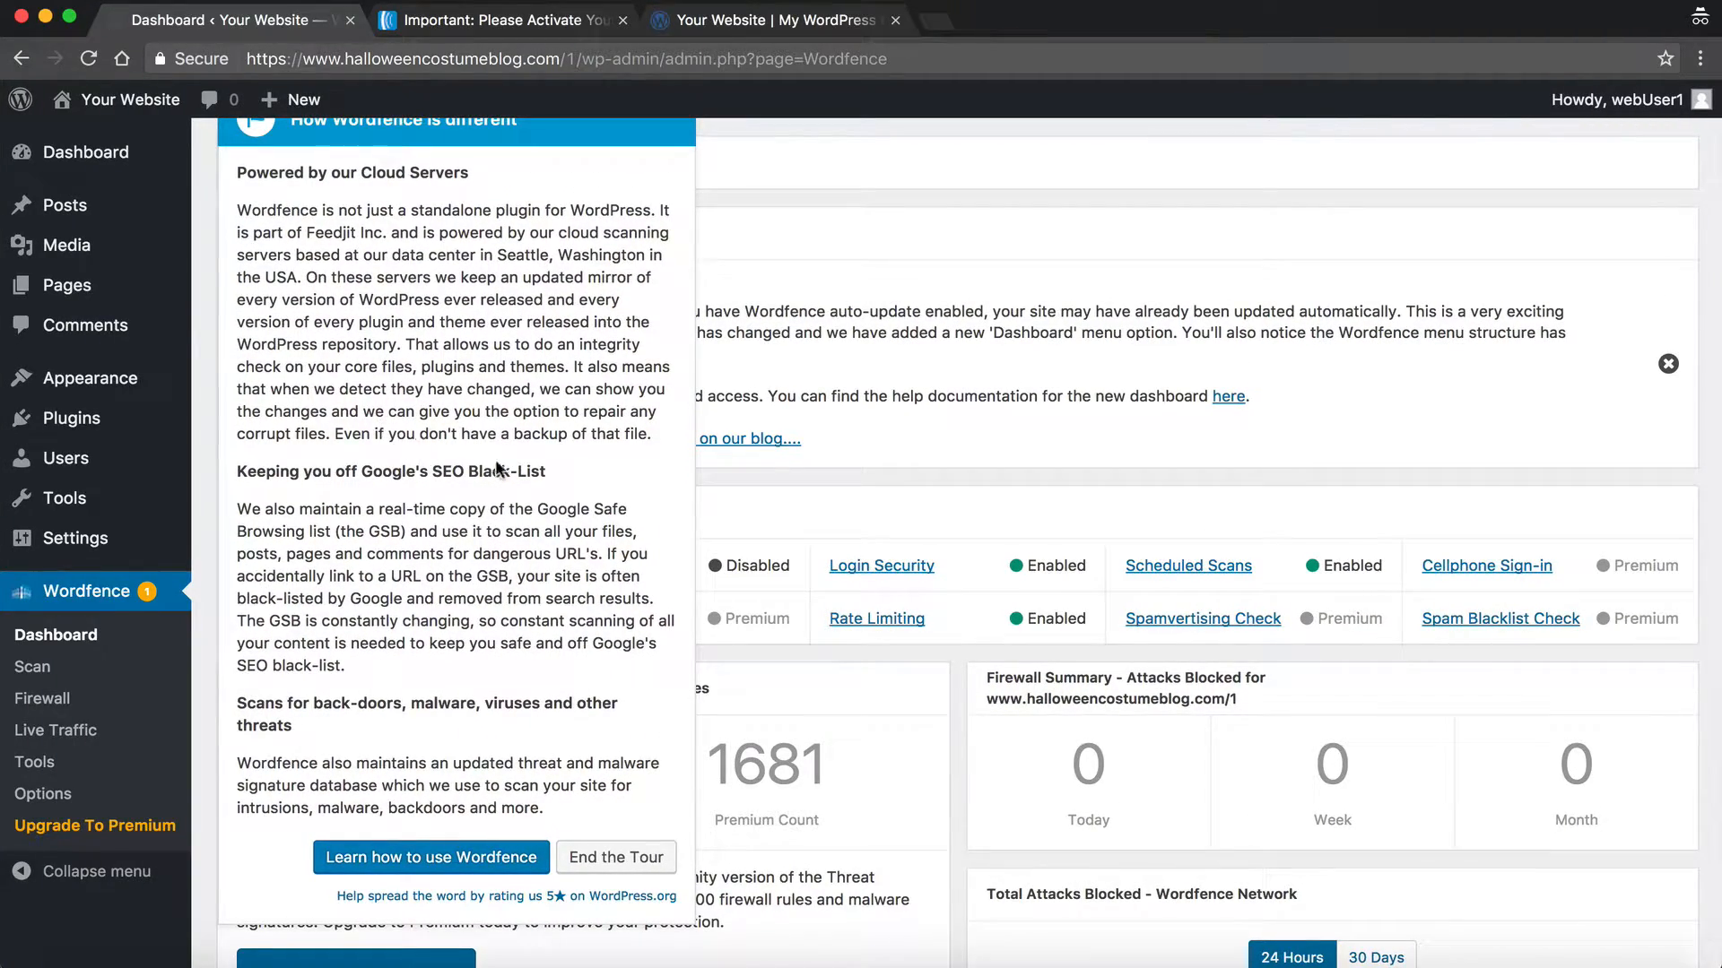
scroll(498, 457, down, 3)
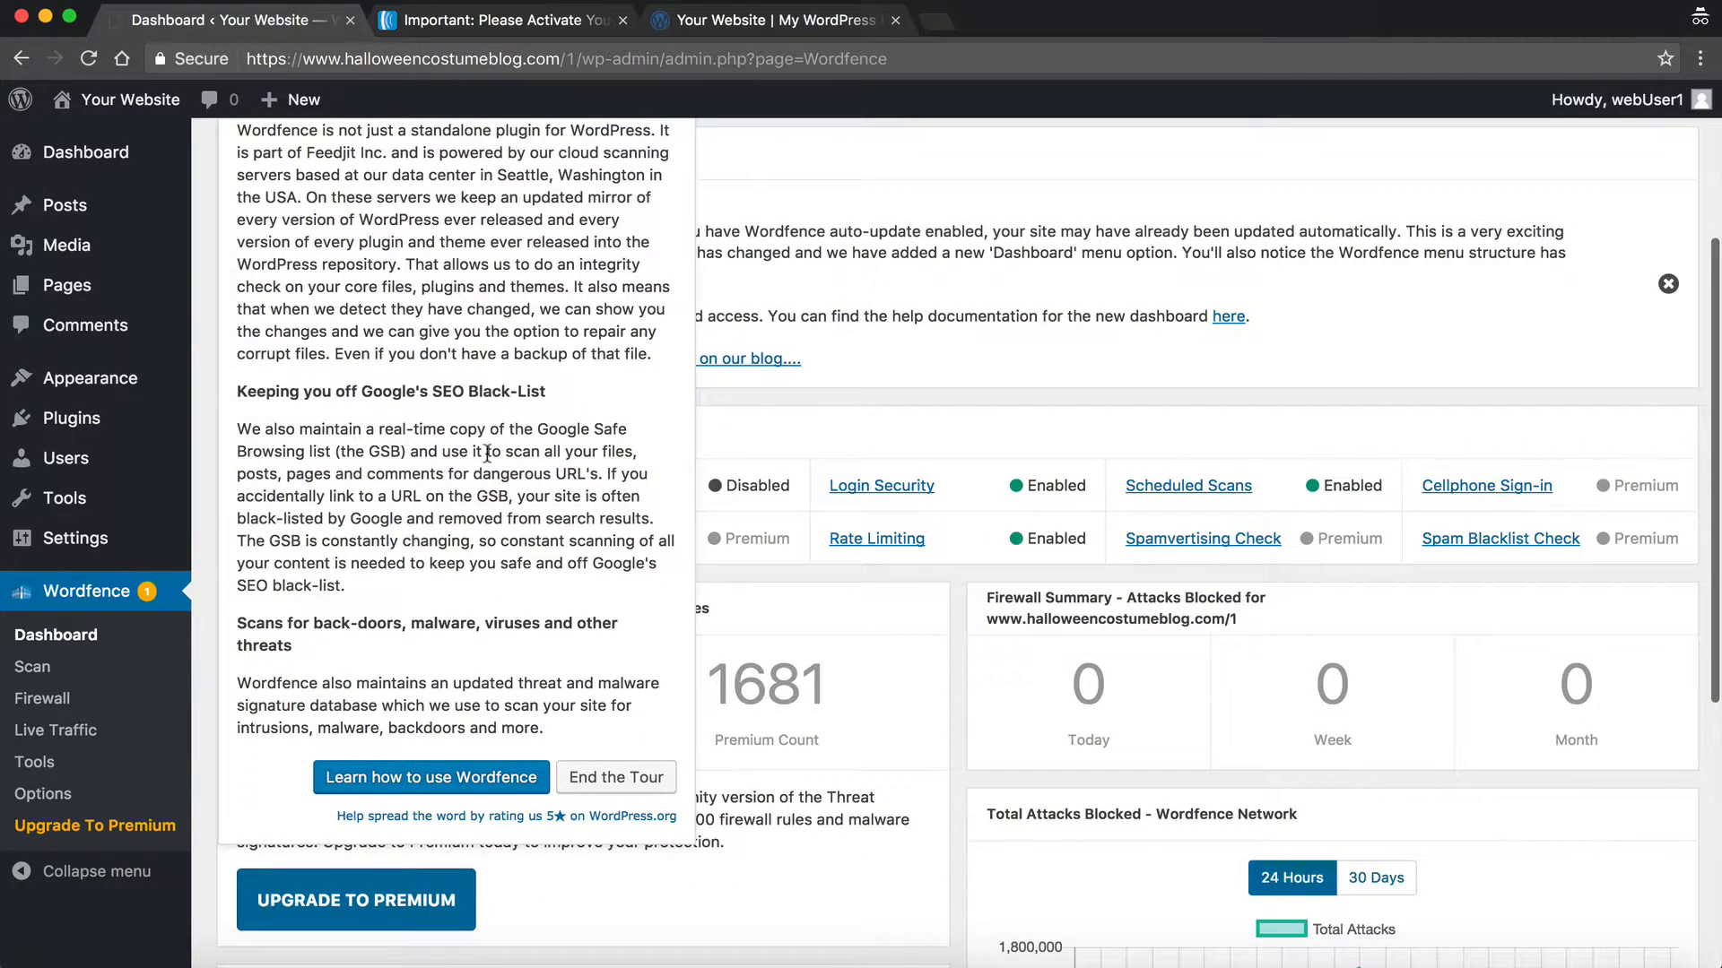
scroll(493, 455, up, 3)
scroll(487, 454, down, 2)
click(615, 733)
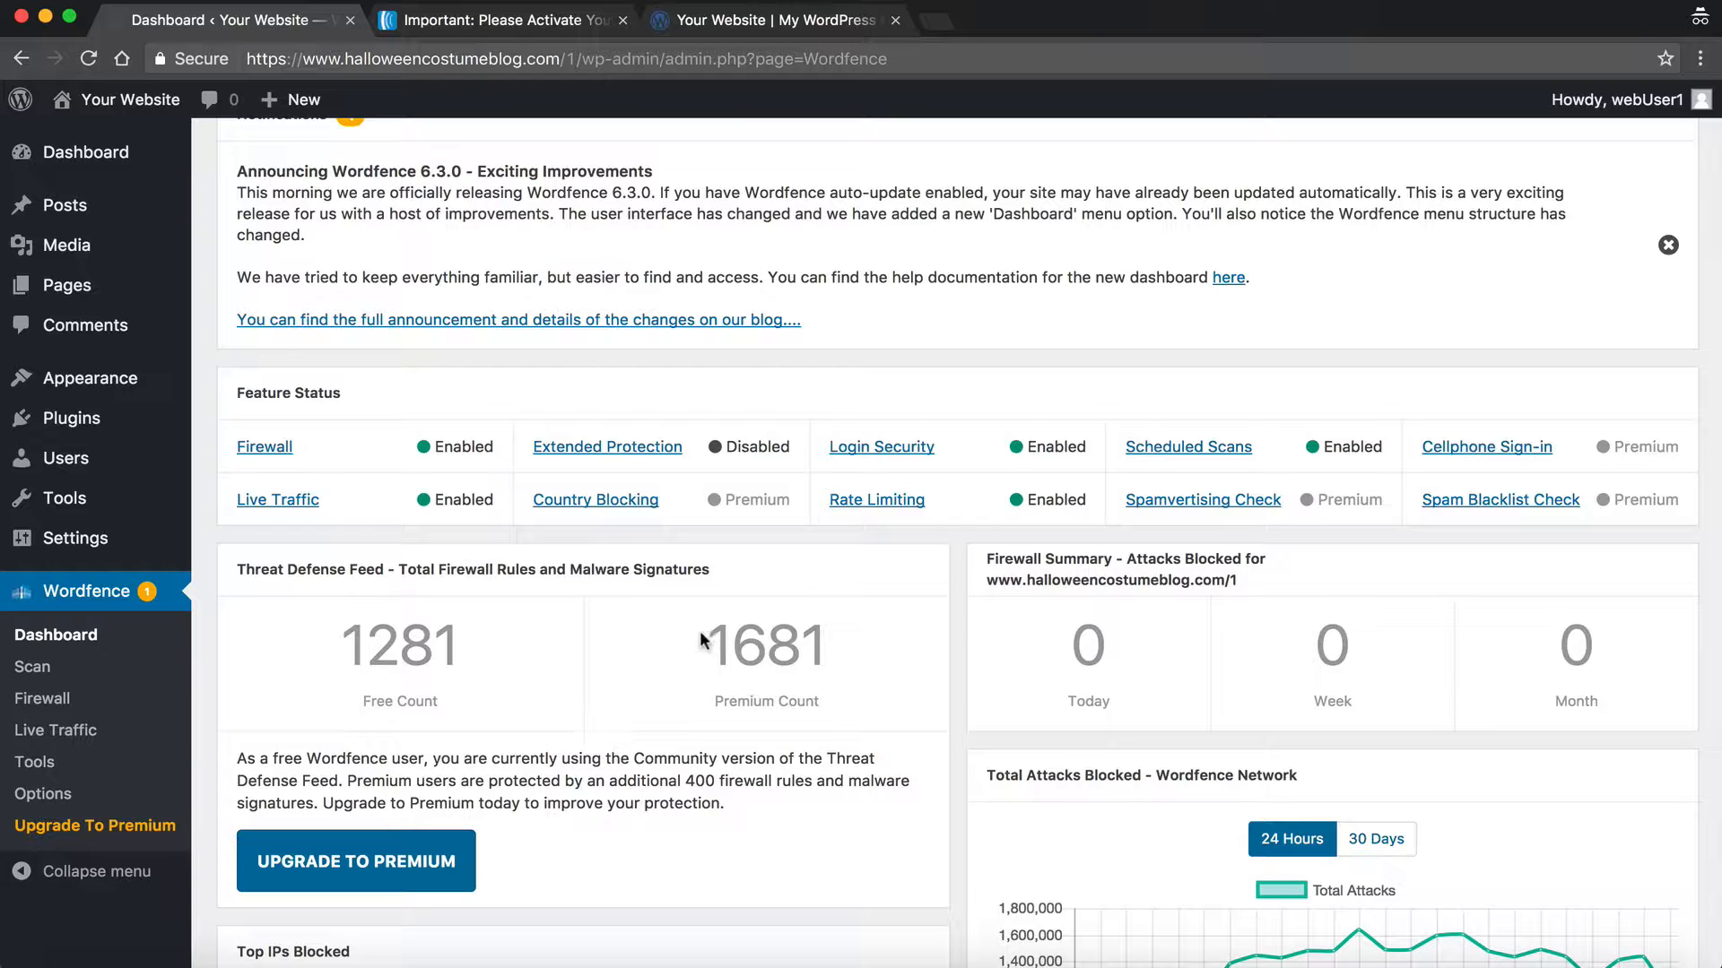
scroll(704, 627, up, 5)
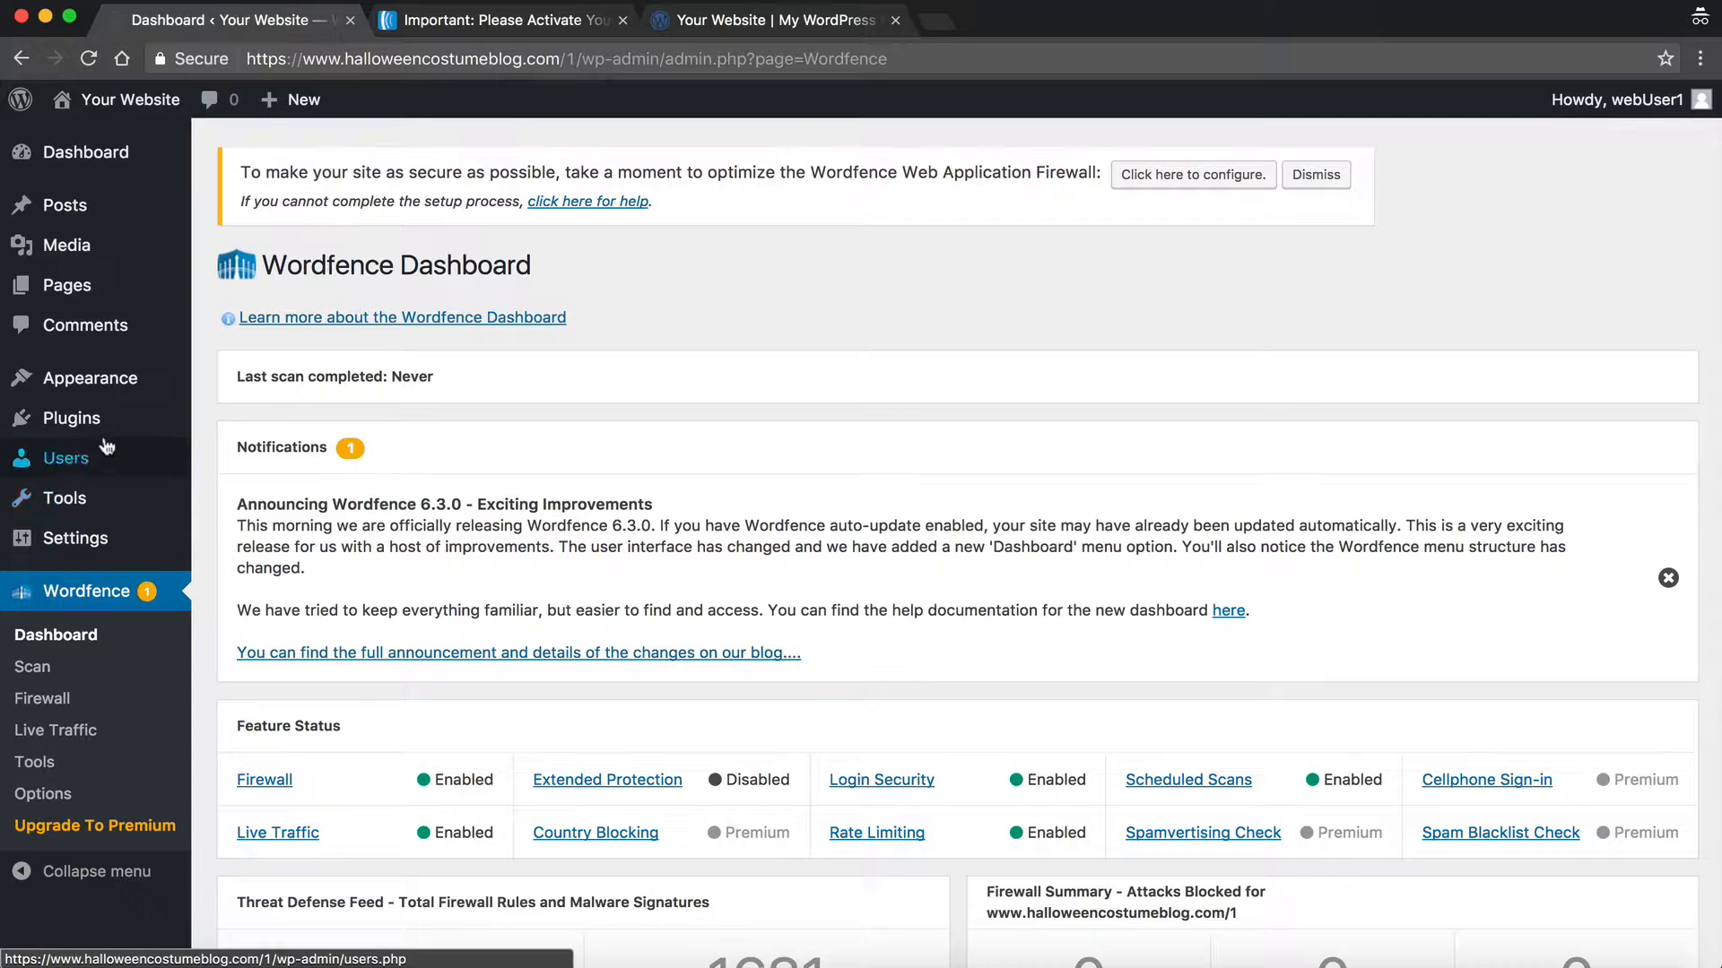
Step: Search the plugin directory for 'Yoast' and install the Yoast SEO plugin
mouse_move(105, 423)
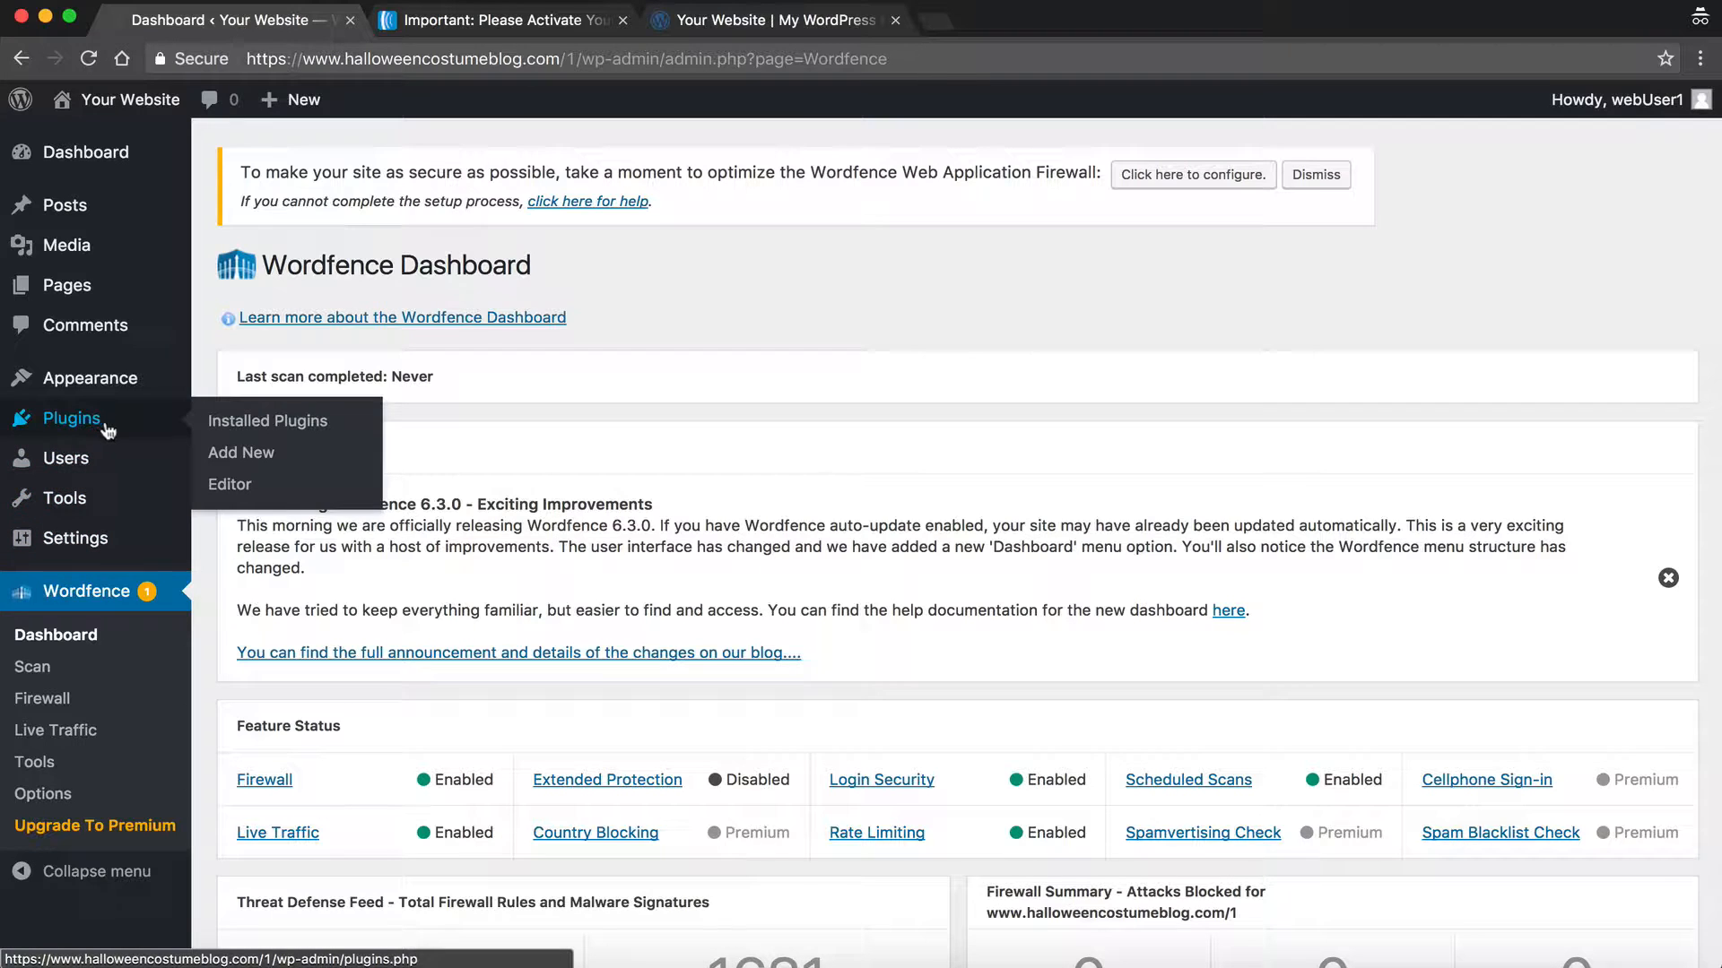
click(252, 454)
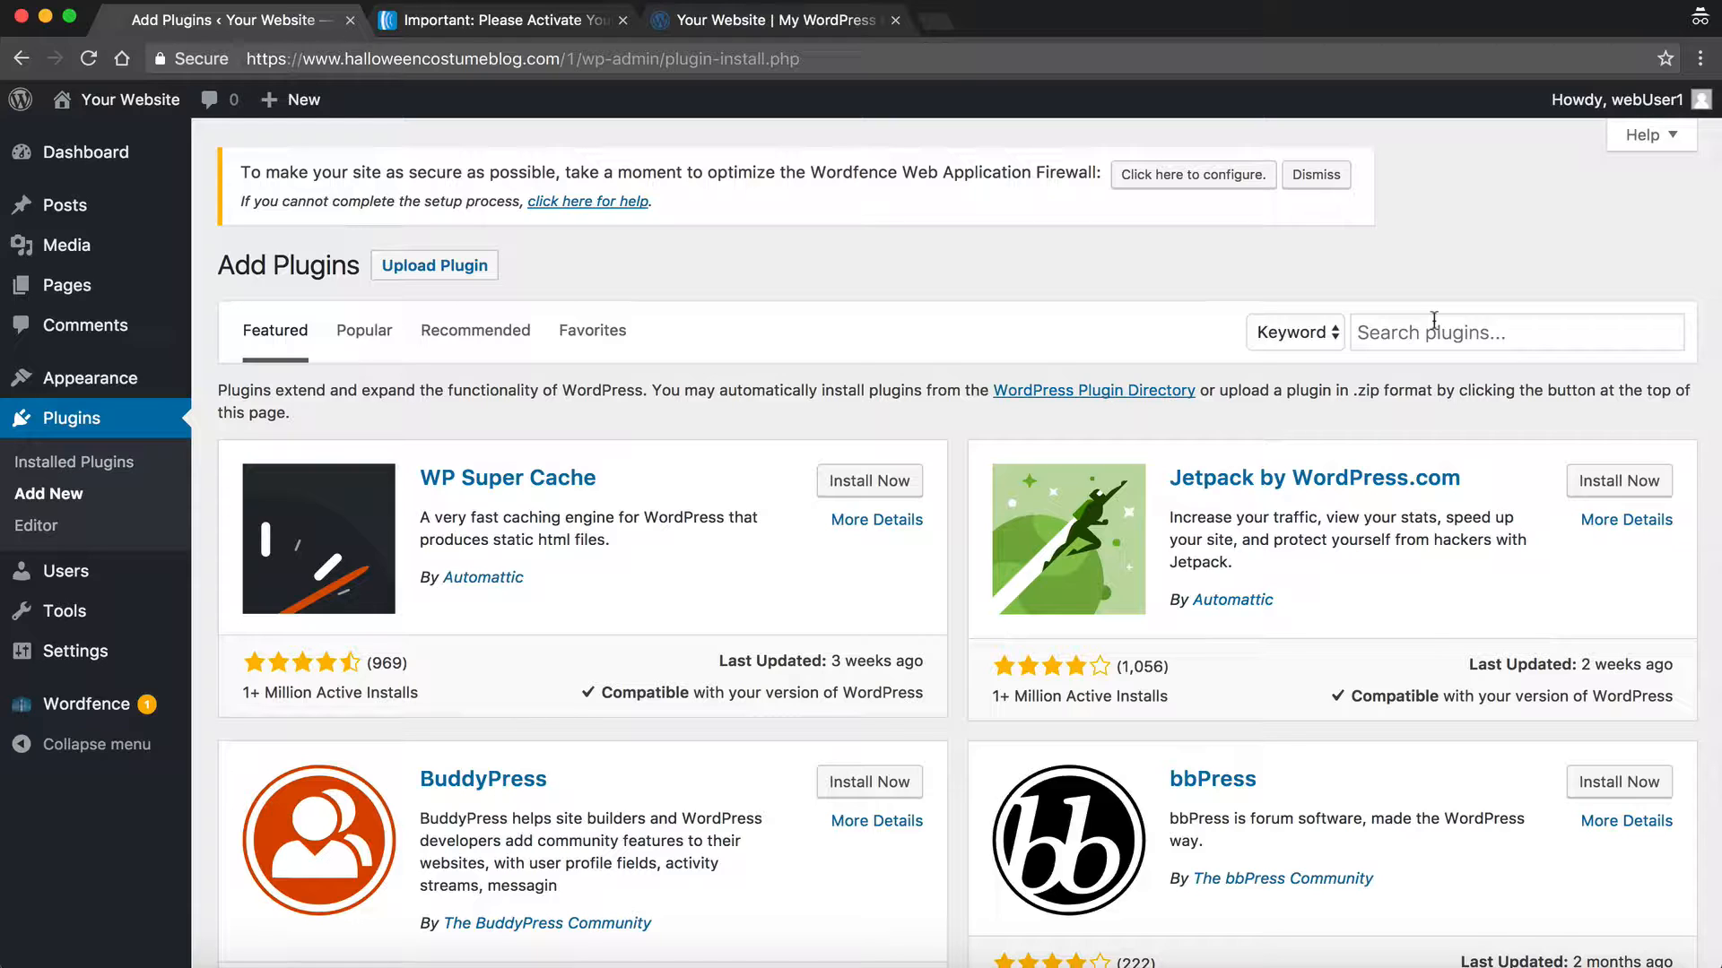
click(1433, 320)
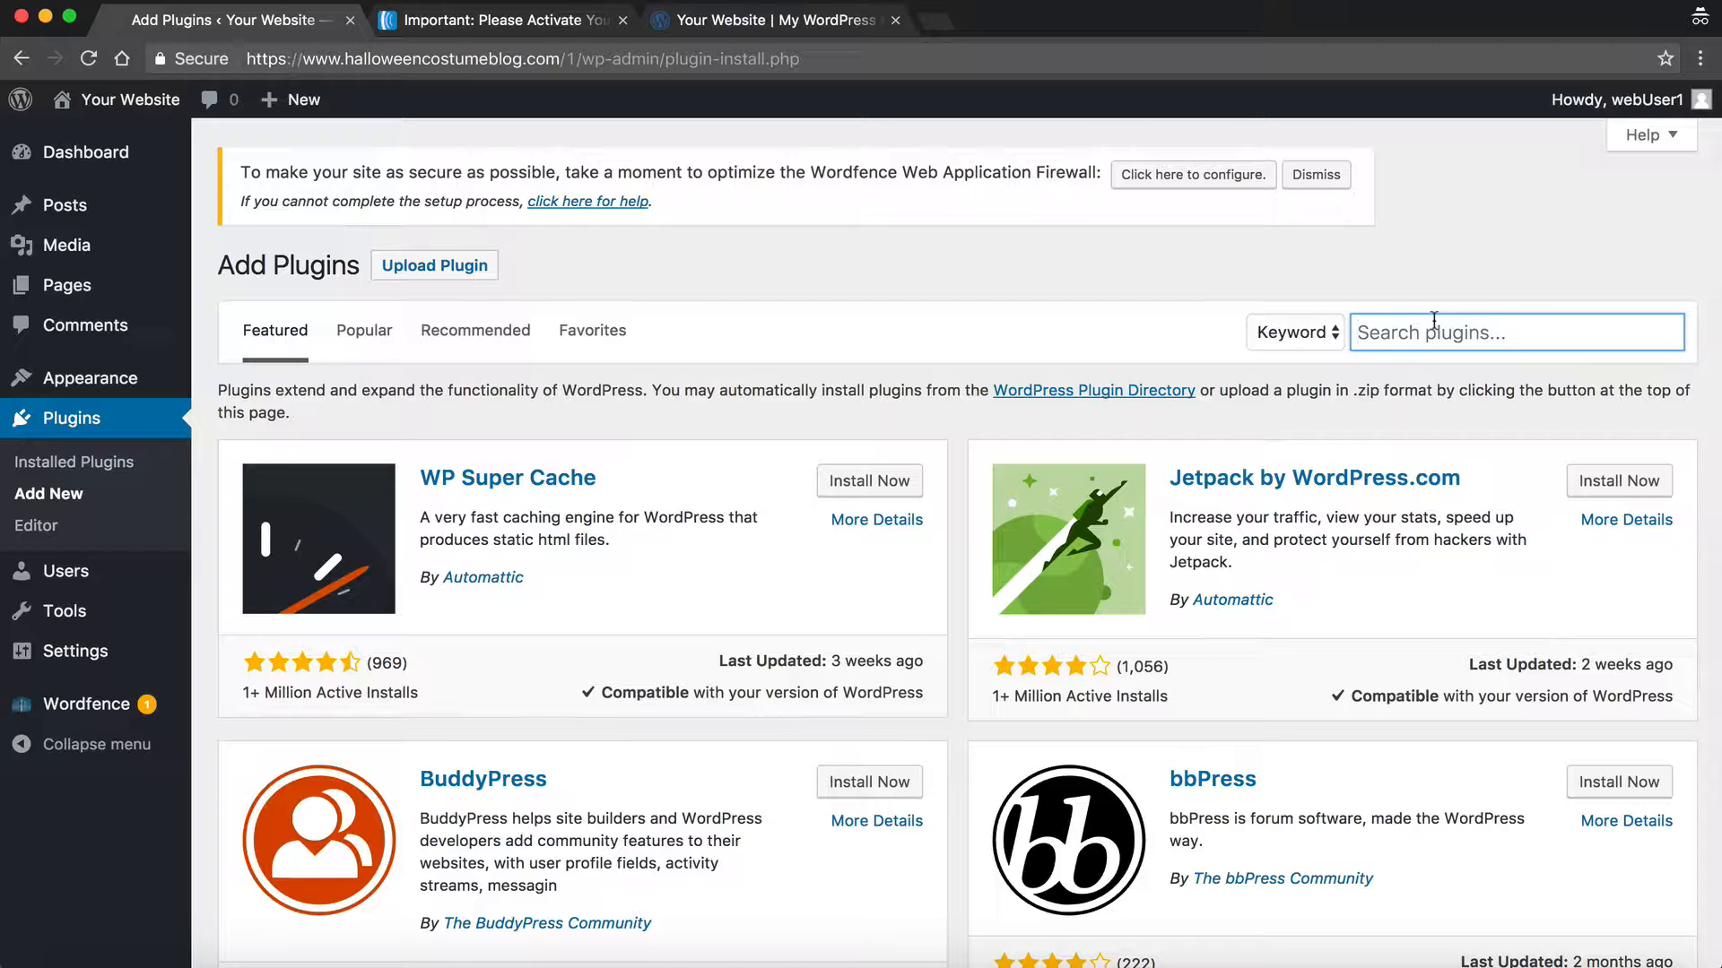
text(Yoast)
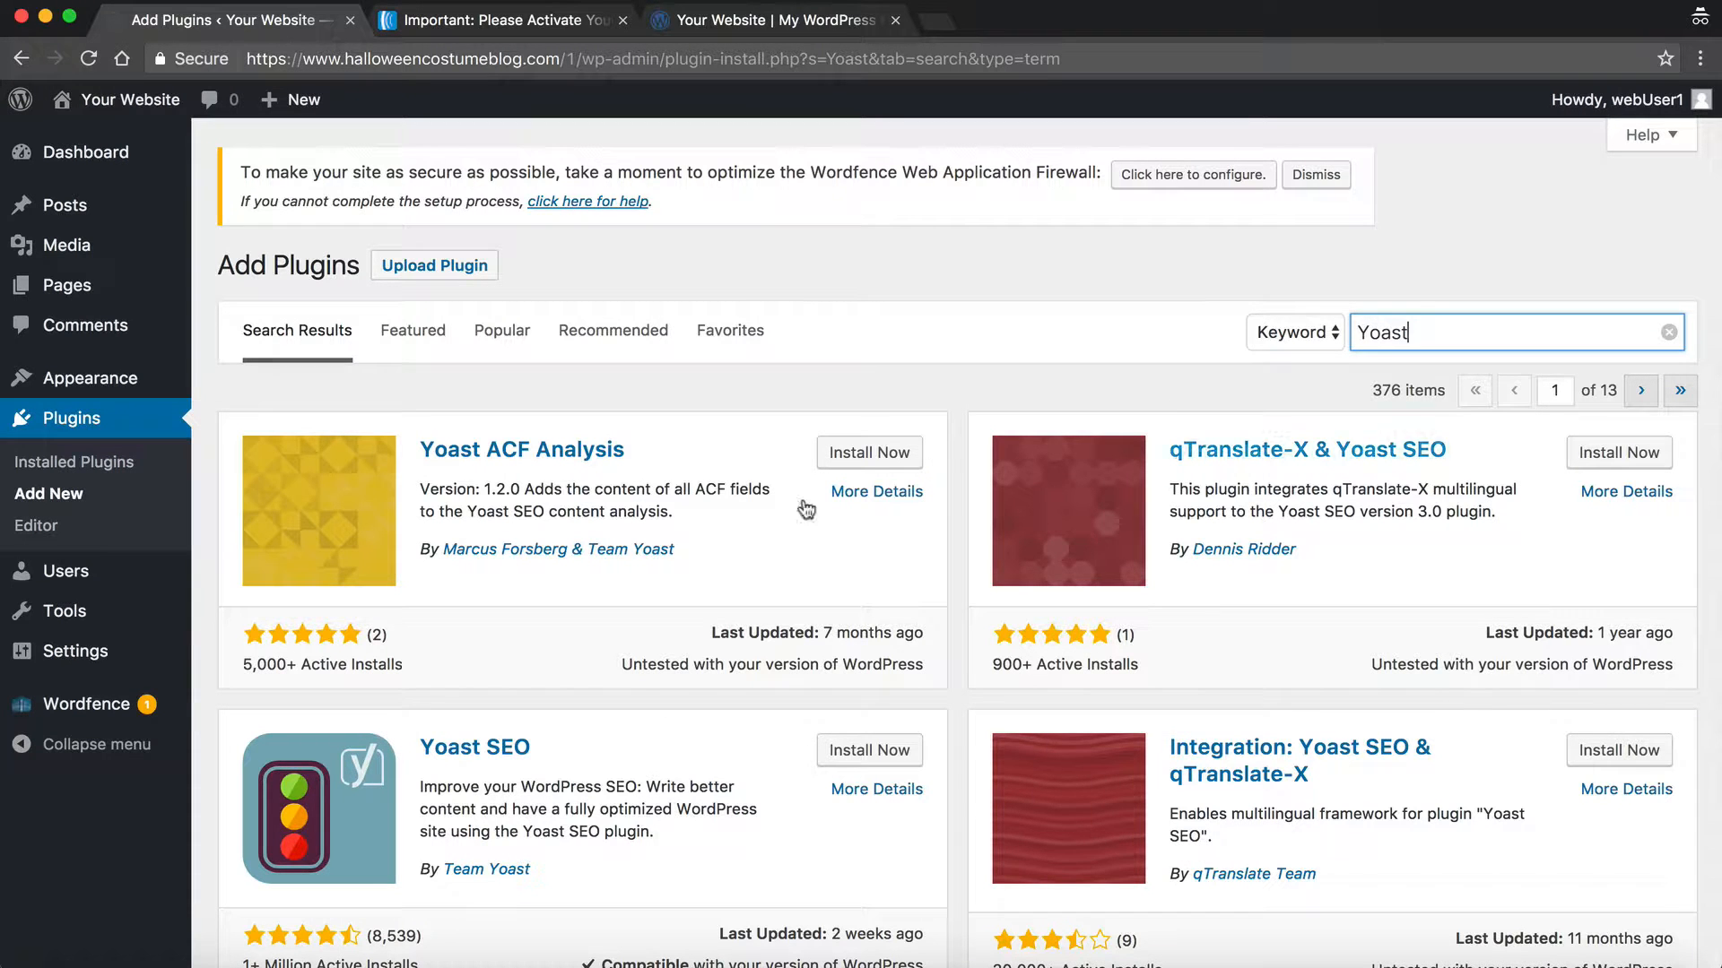
scroll(422, 771, down, 2)
scroll(437, 744, down, 1)
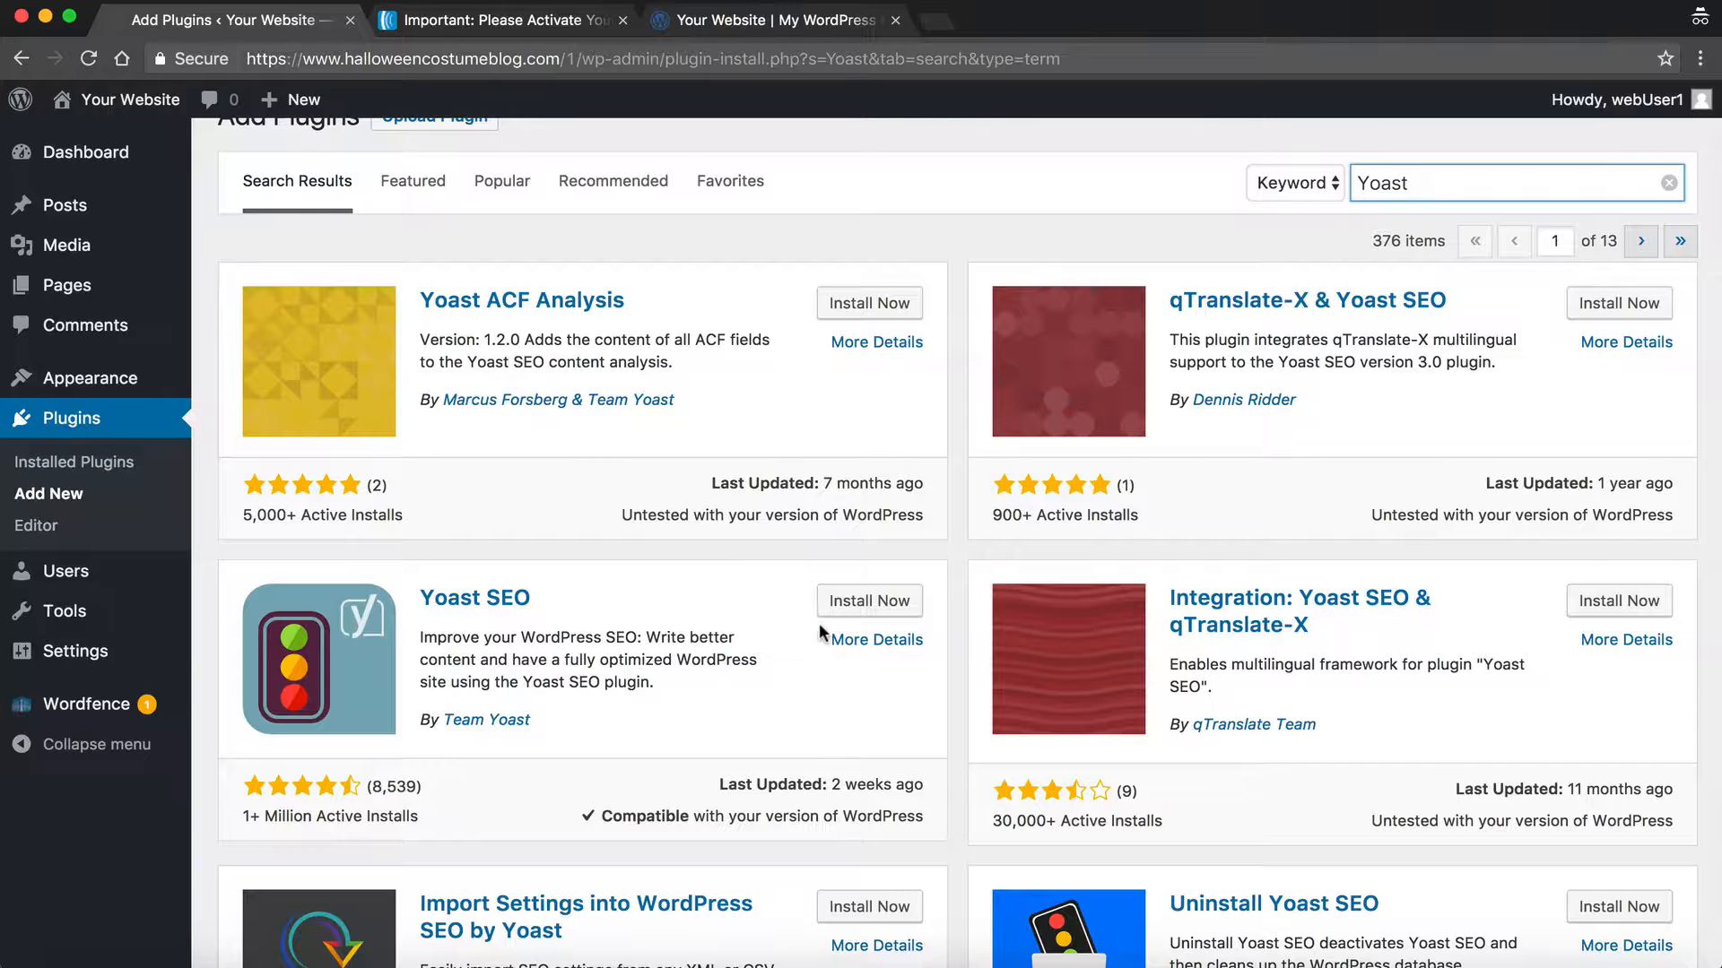
click(852, 608)
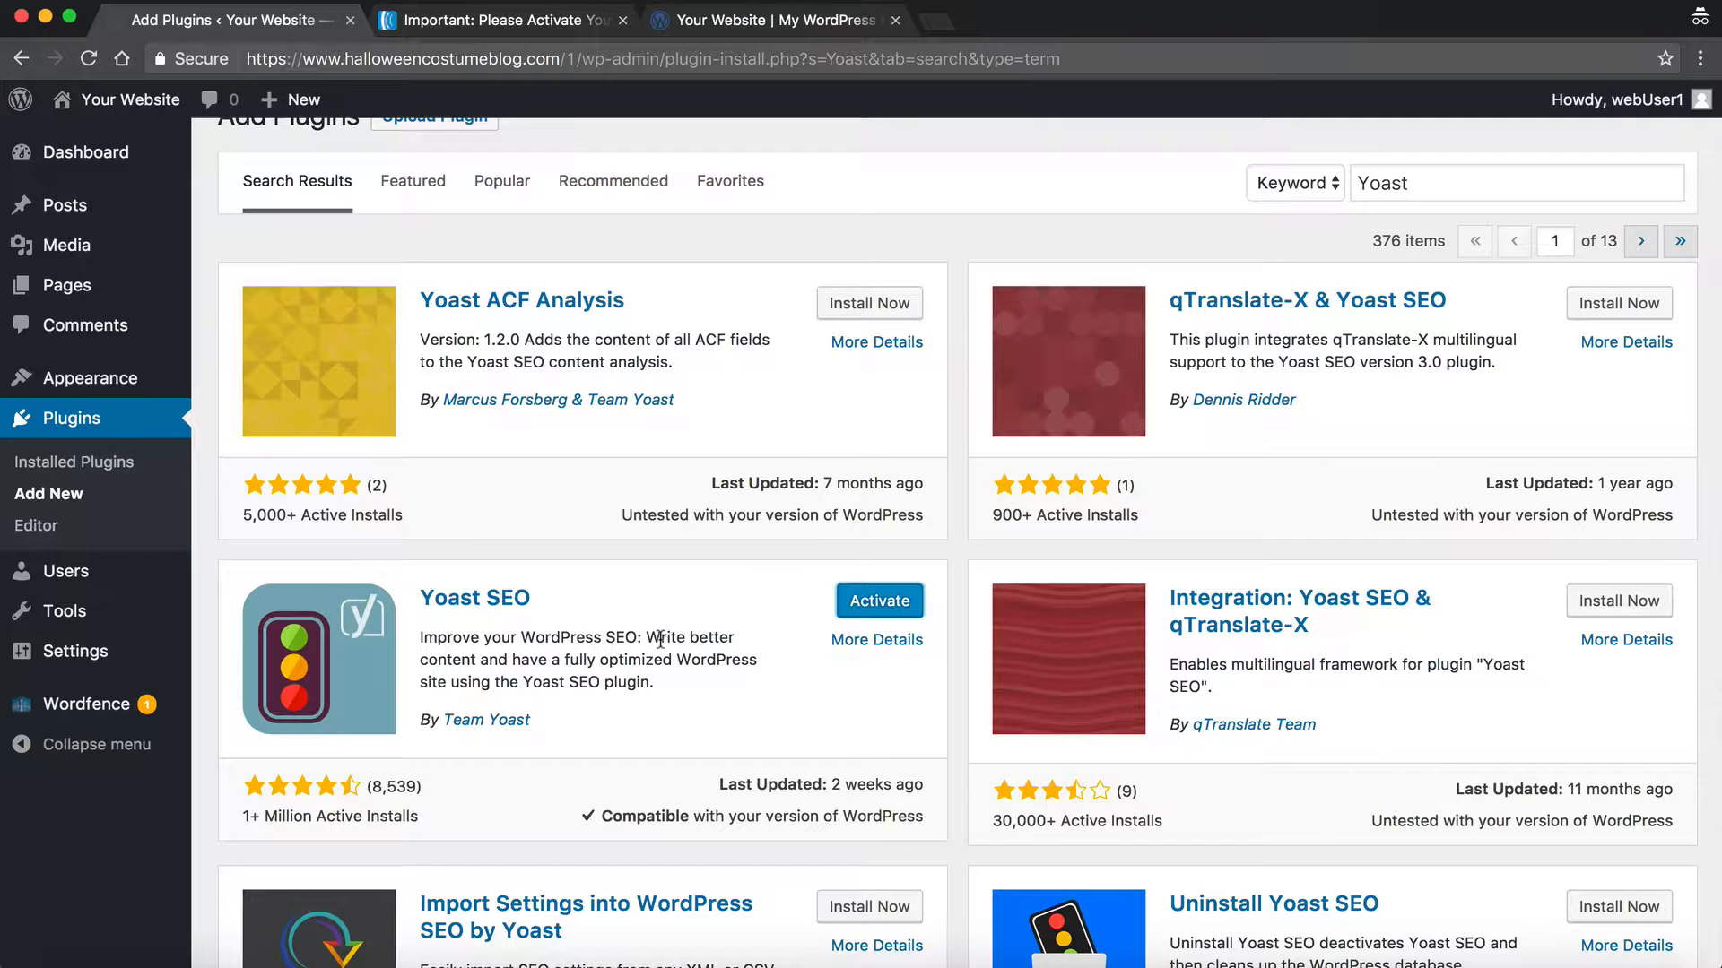
Step: Activate Yoast SEO and open its Settings link from the Plugins list
click(884, 613)
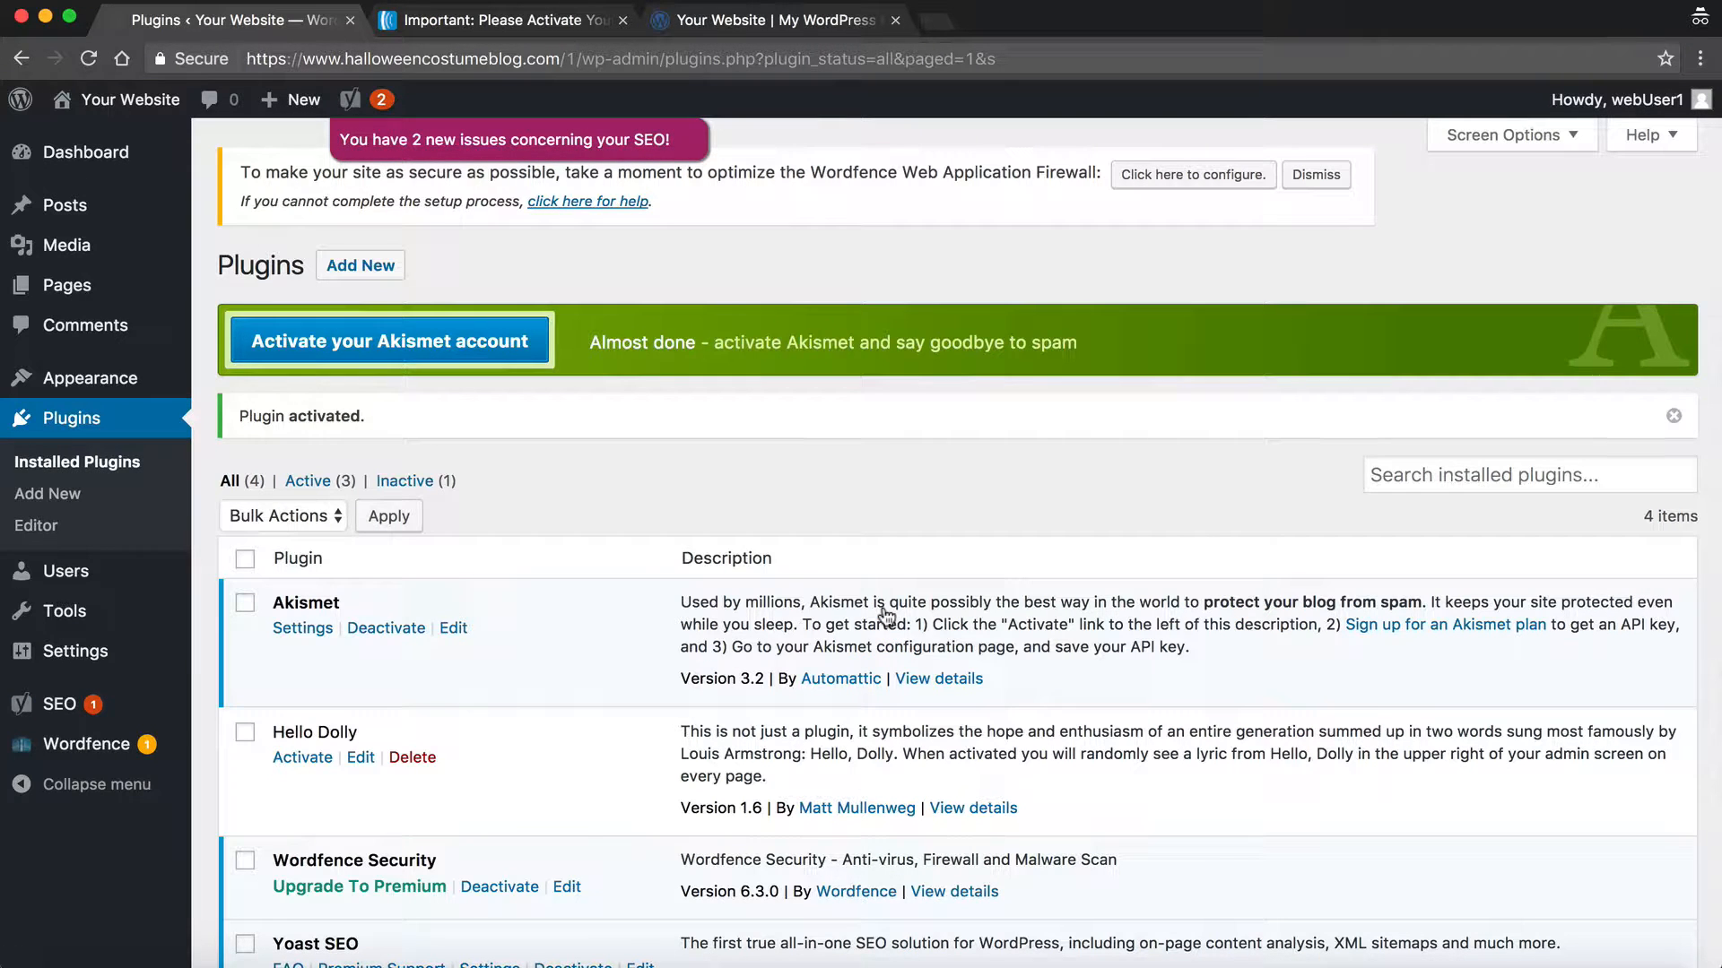
scroll(886, 615, down, 5)
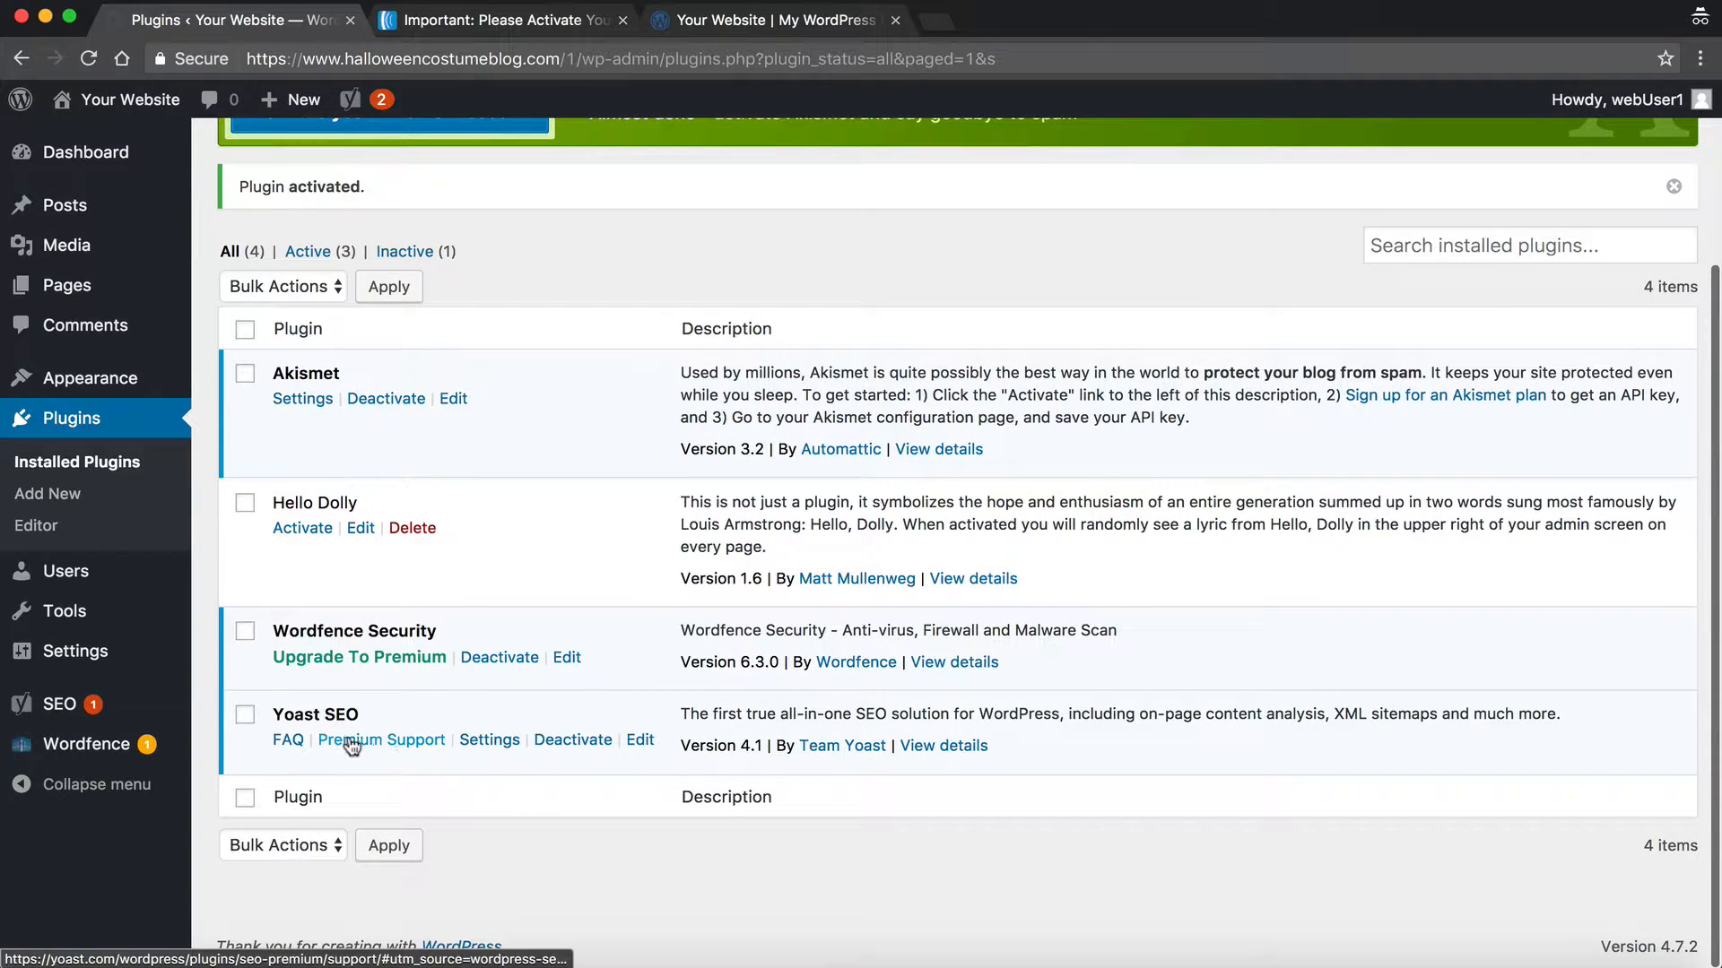
click(500, 745)
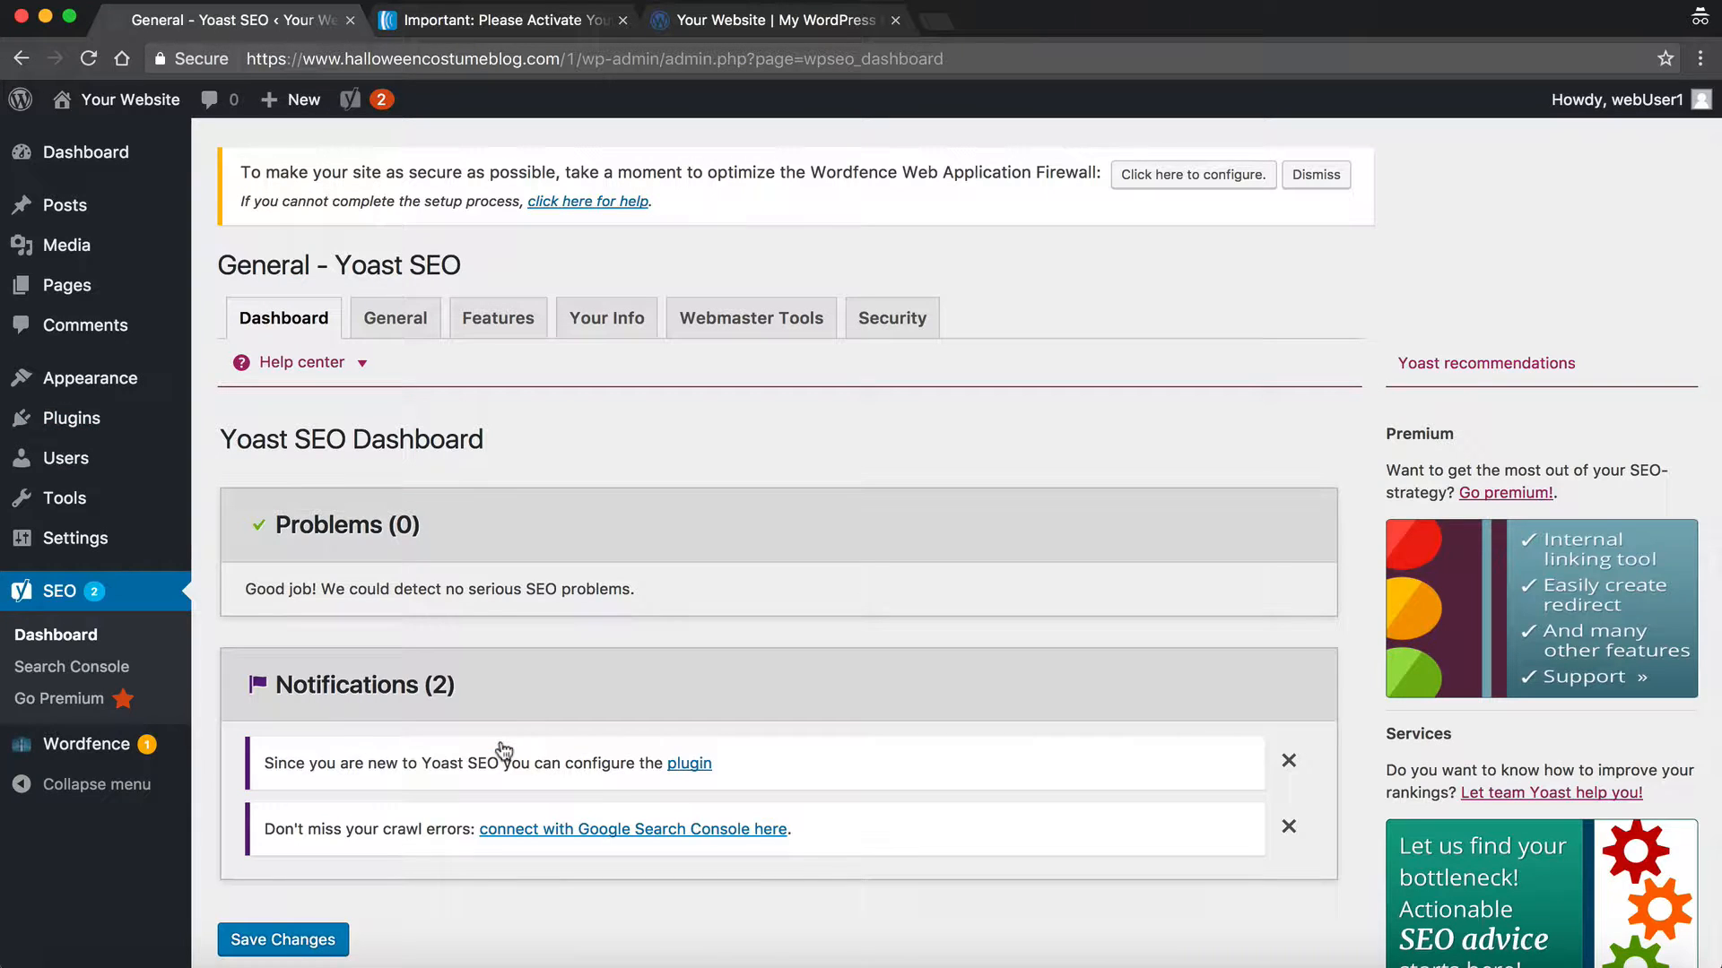
Step: Start a new post, check the Yoast SEO Focus keyword field below it, and scroll back up
mouse_move(139, 206)
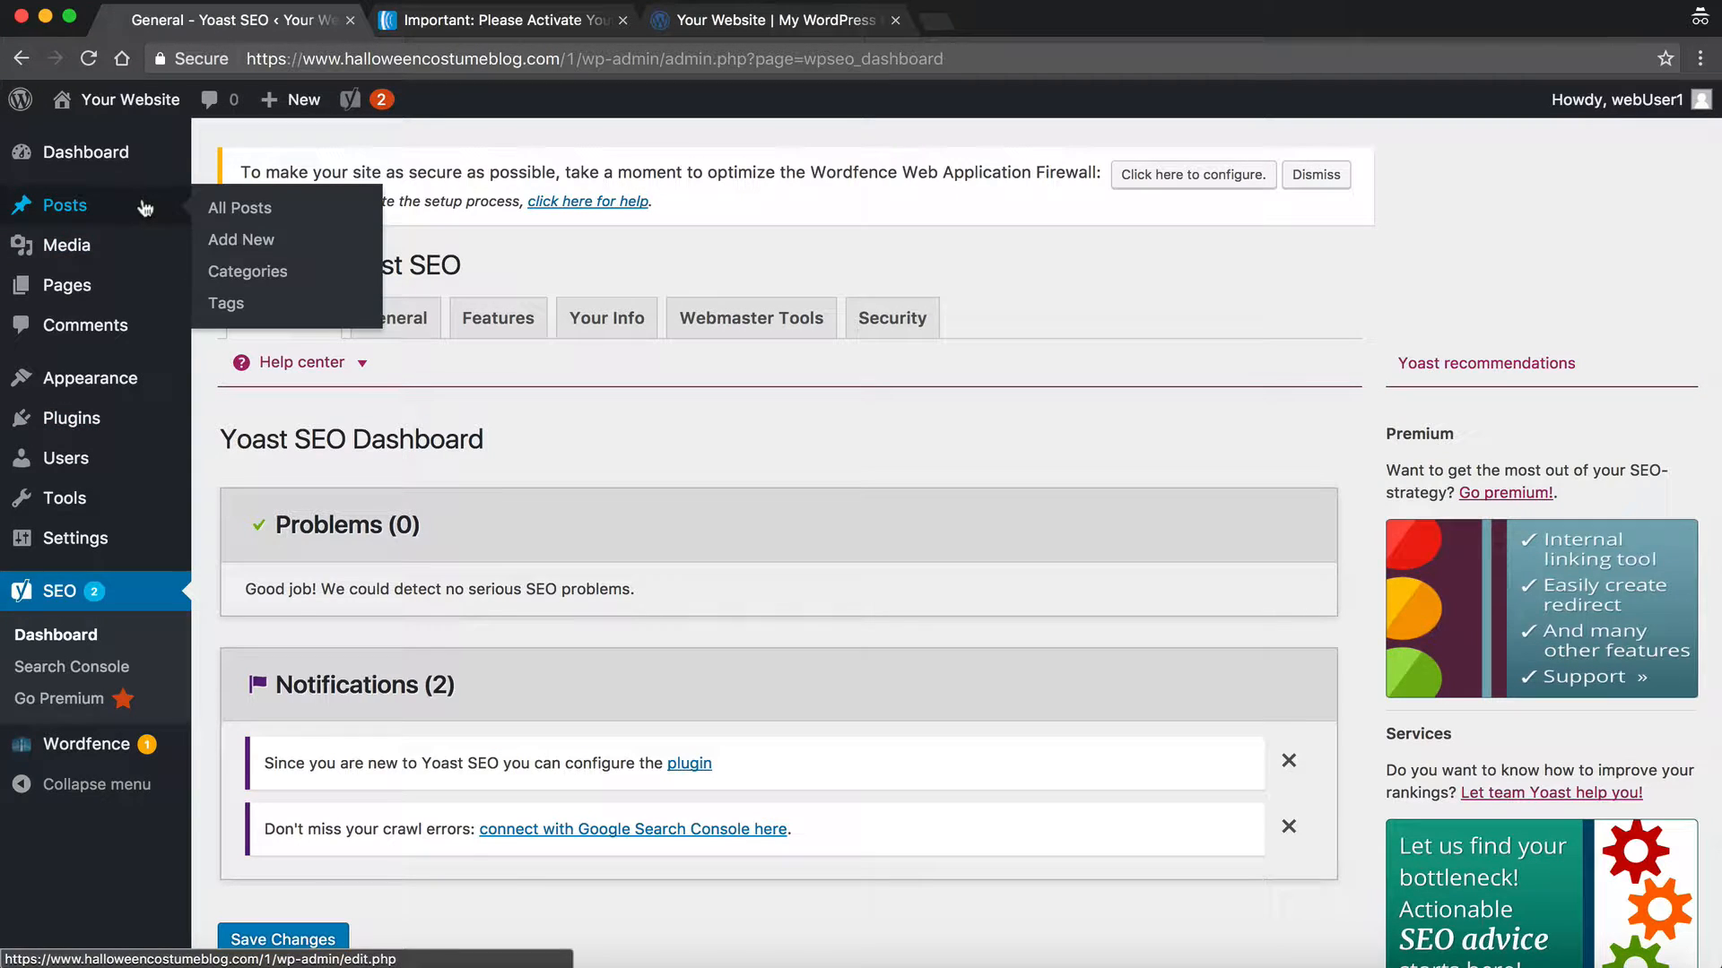
click(240, 240)
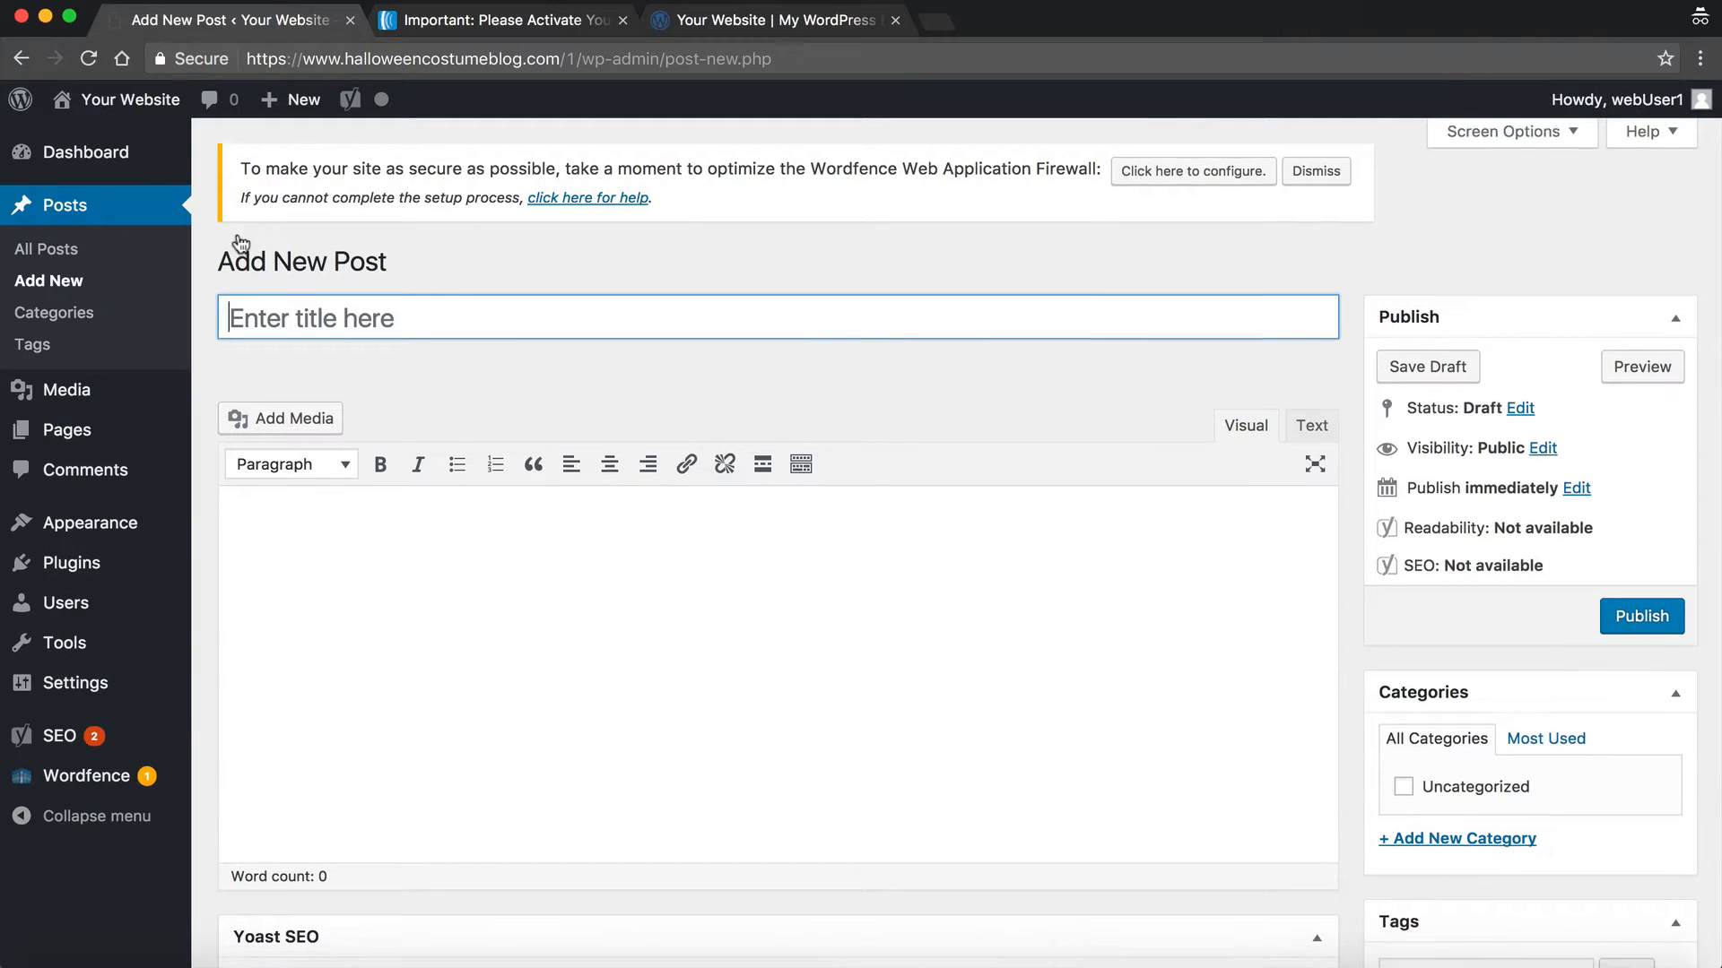
scroll(240, 242, down, 4)
scroll(240, 244, down, 2)
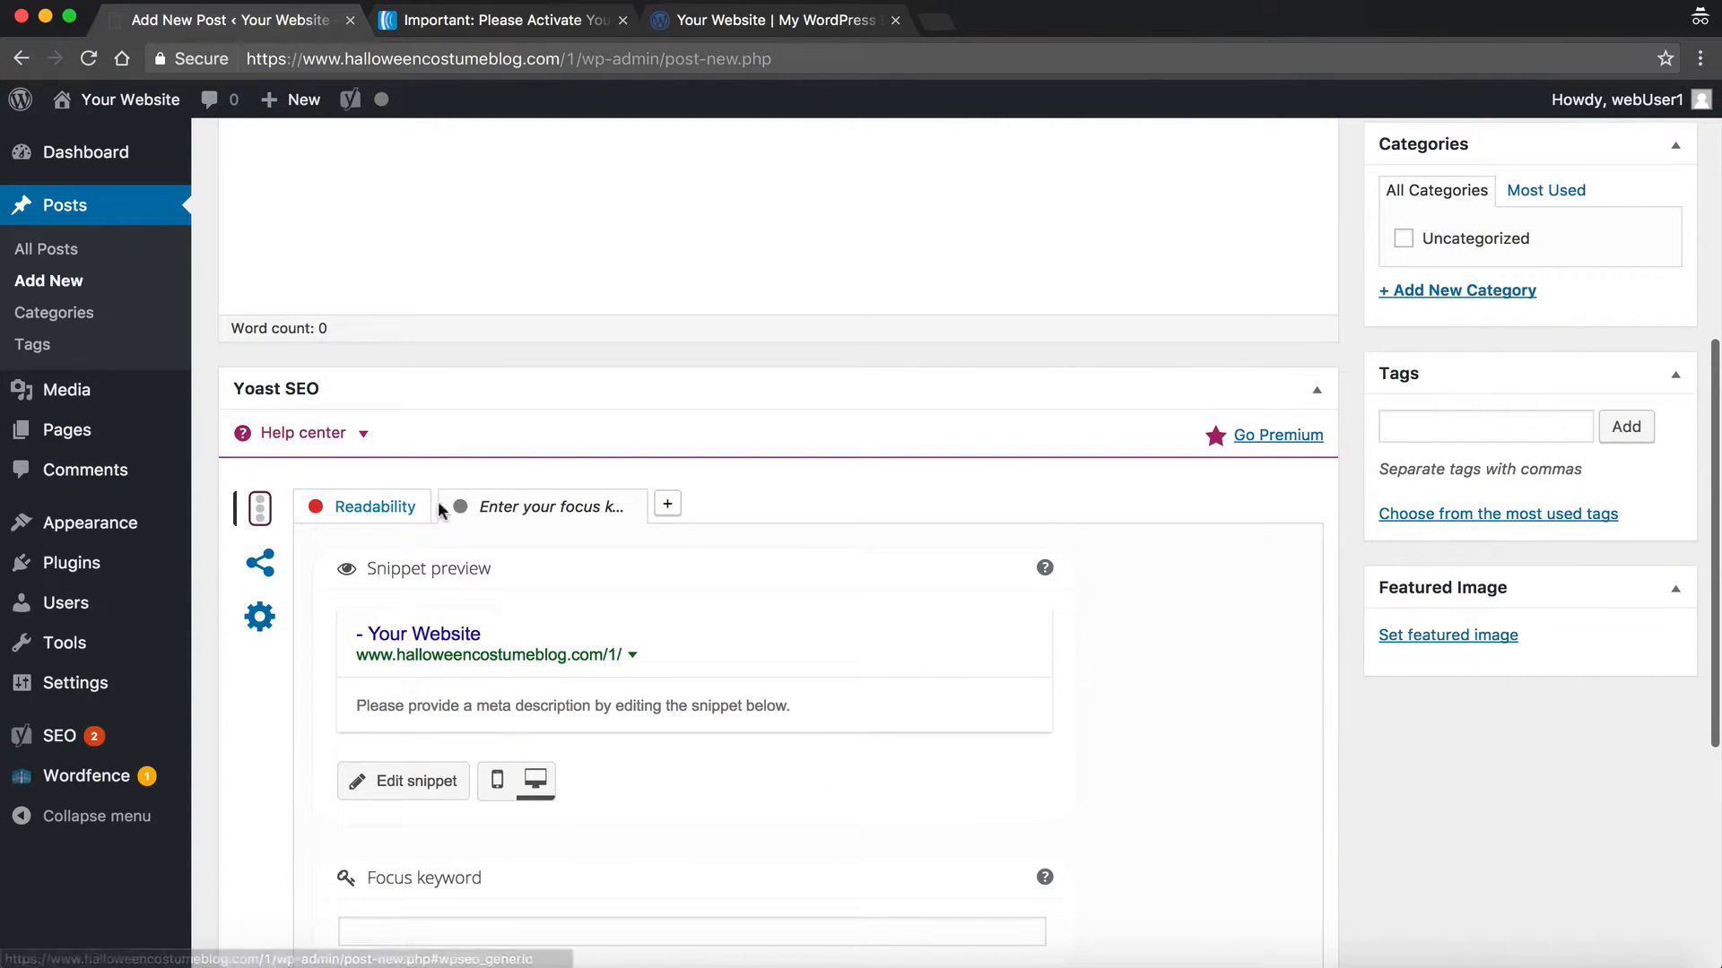
scroll(448, 531, down, 2)
click(441, 728)
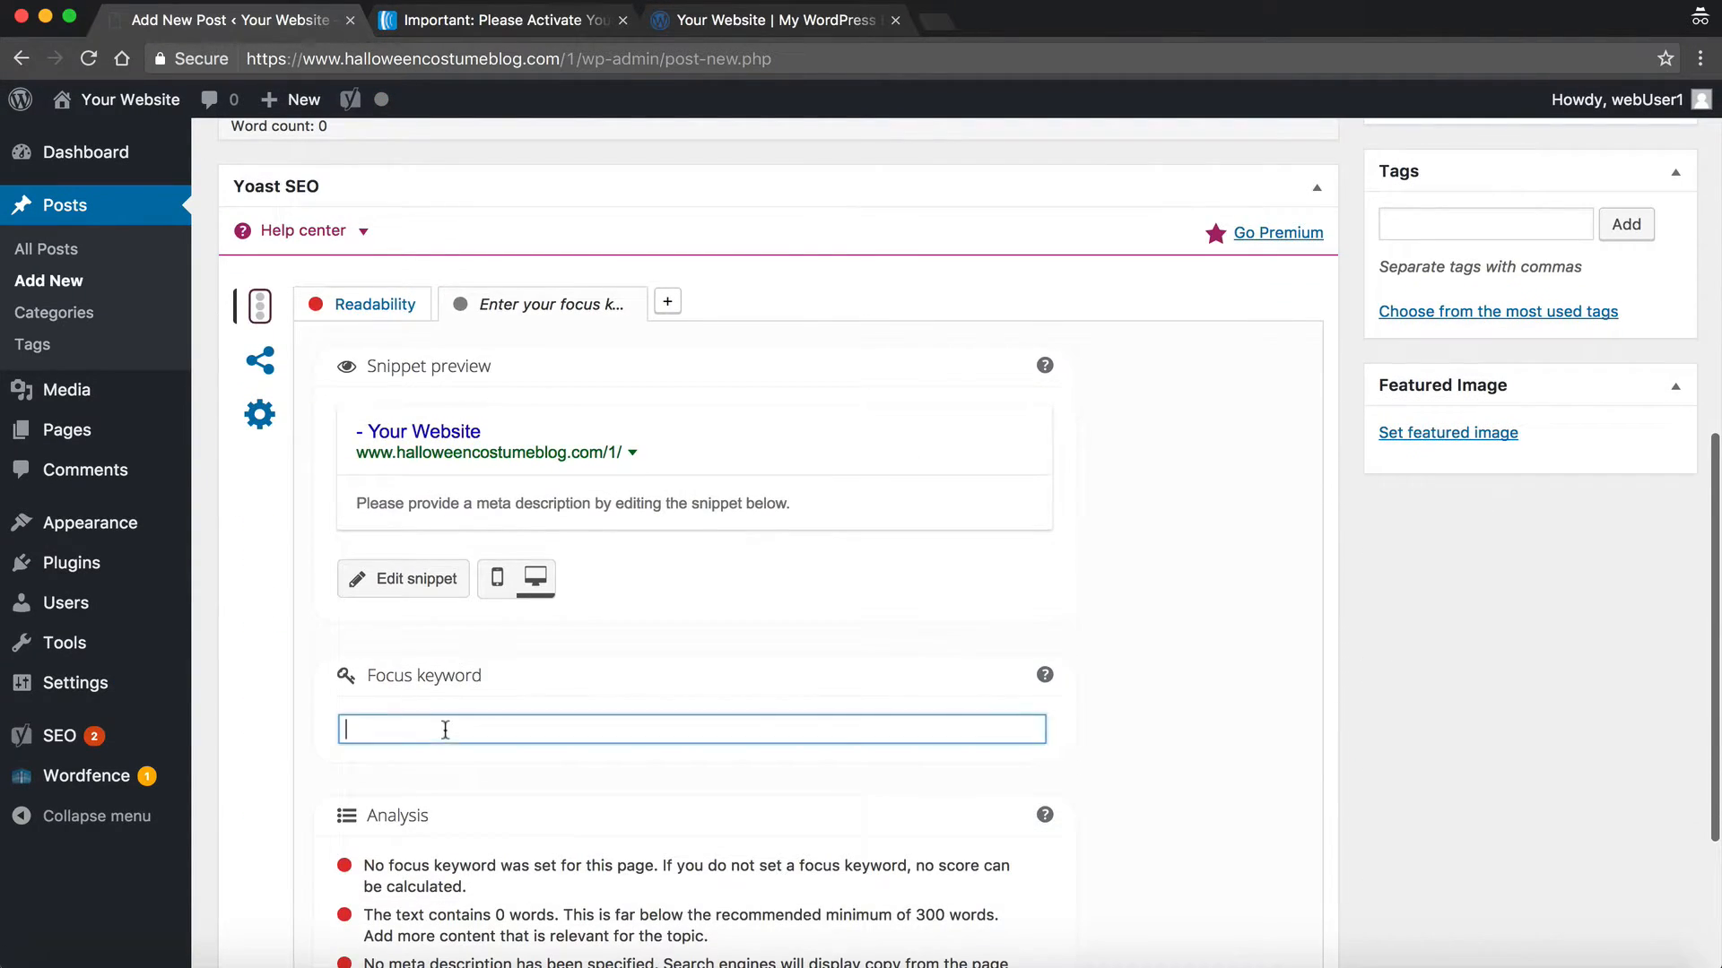
scroll(506, 722, down, 2)
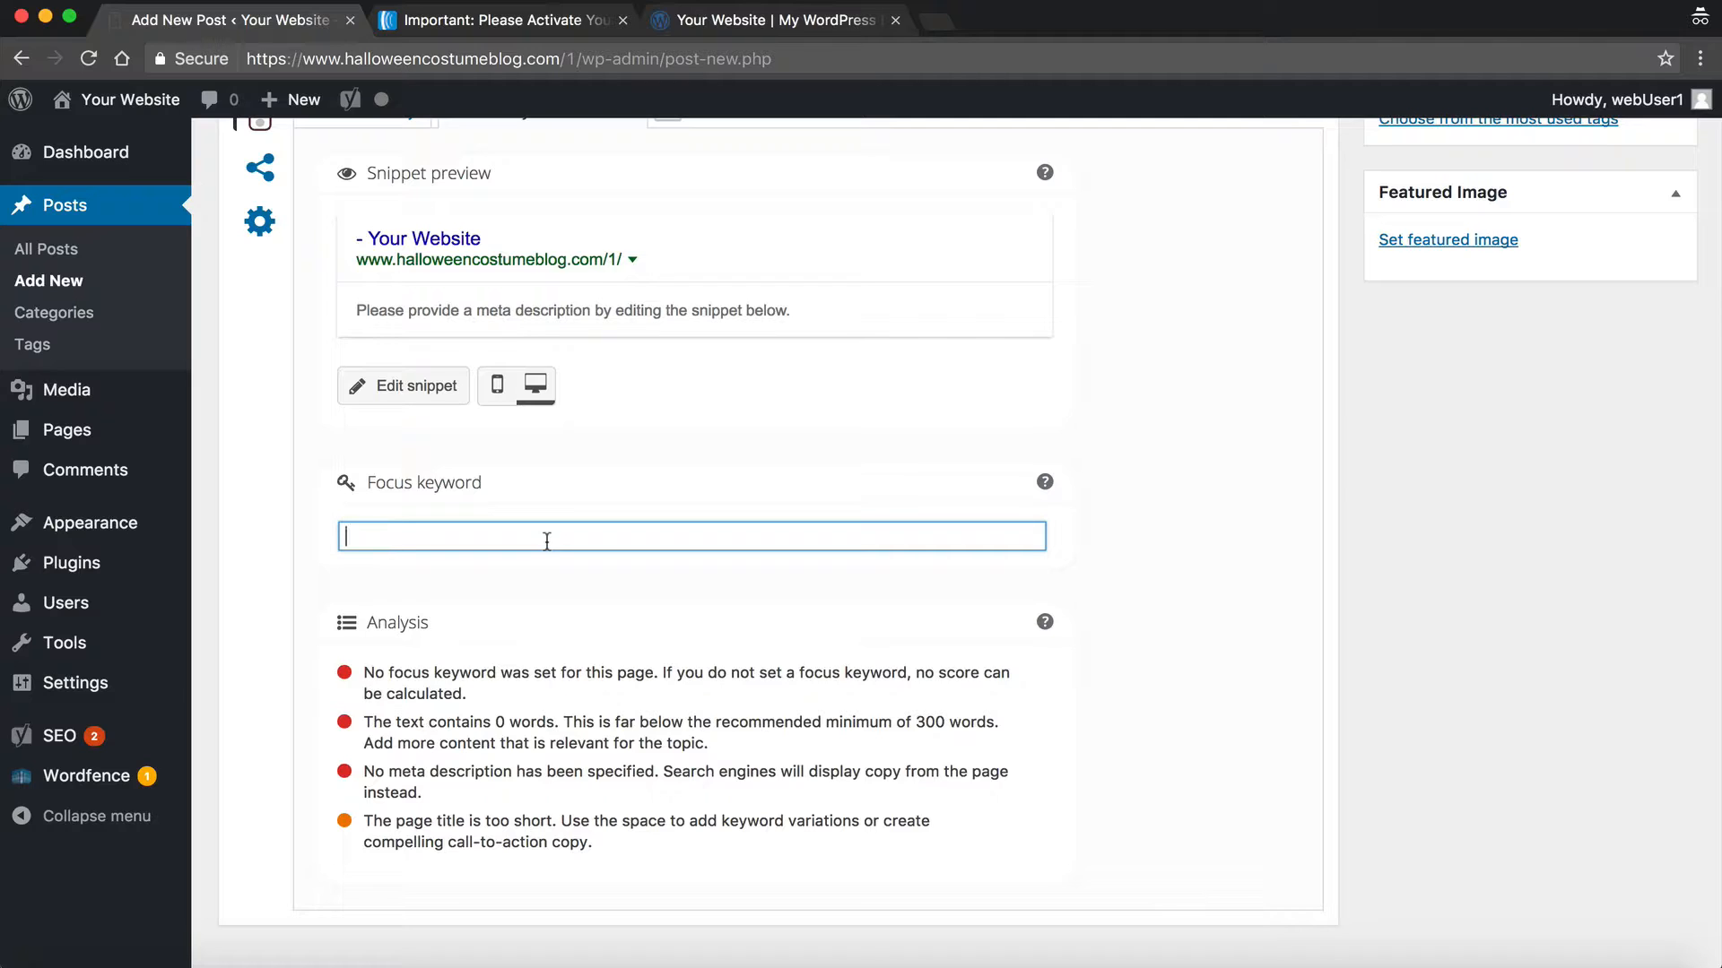
scroll(547, 541, up, 3)
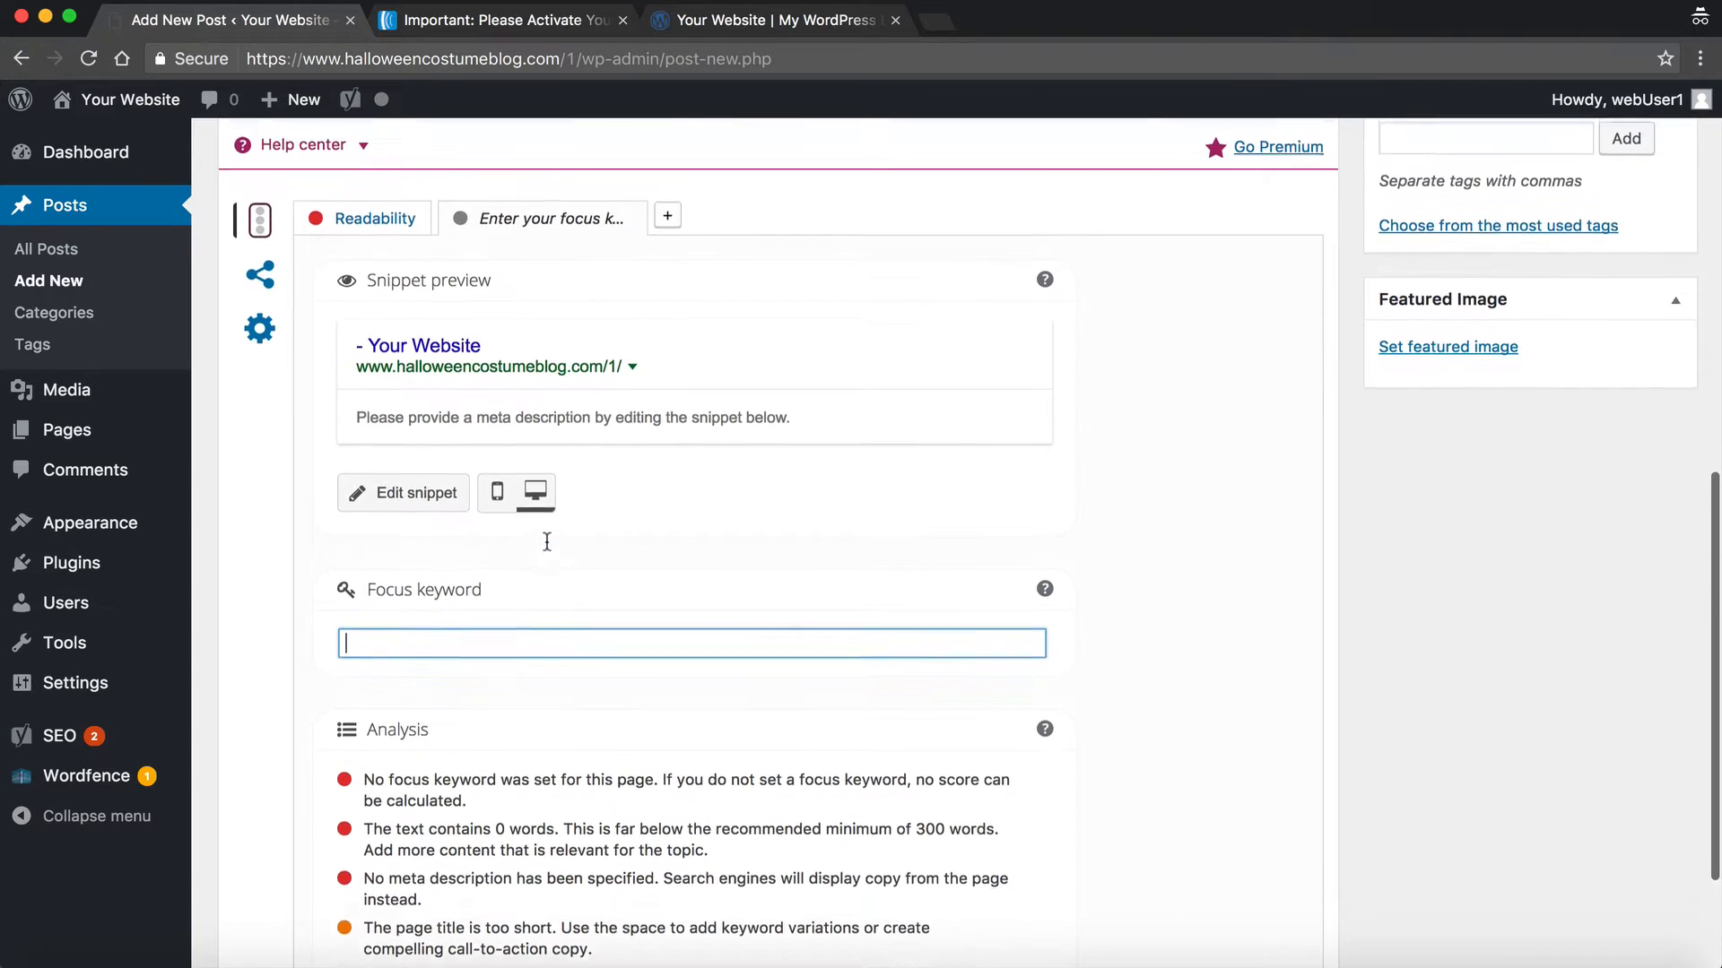
scroll(548, 551, up, 8)
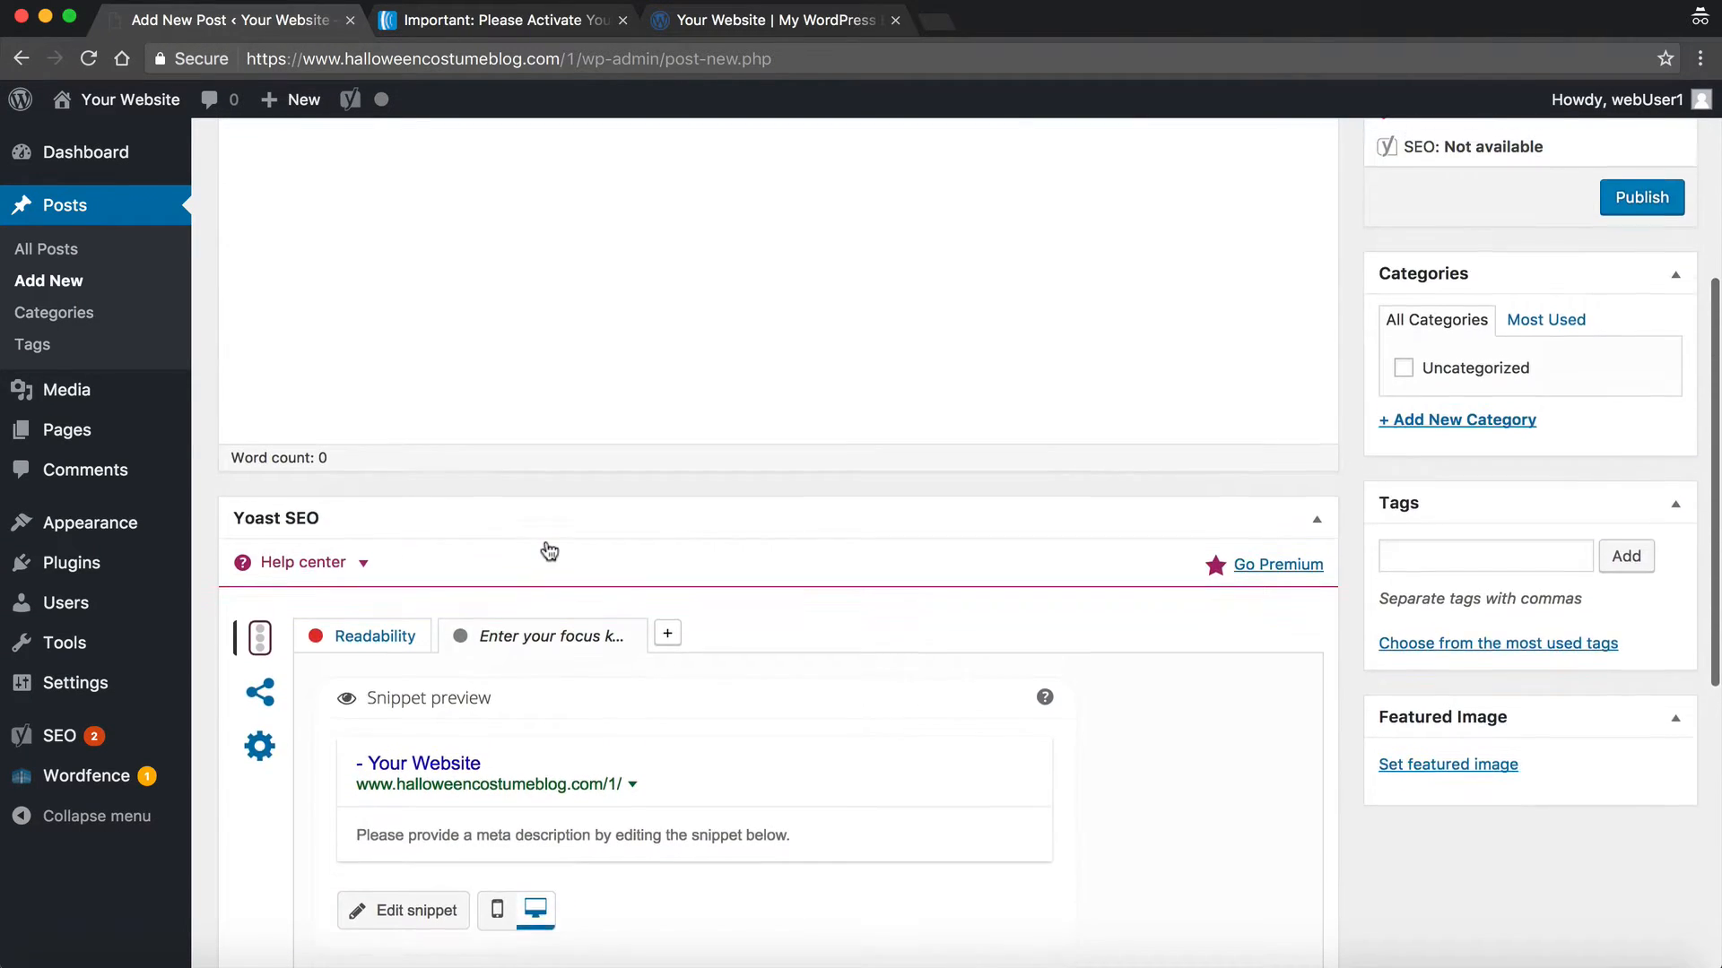
scroll(549, 551, up, 3)
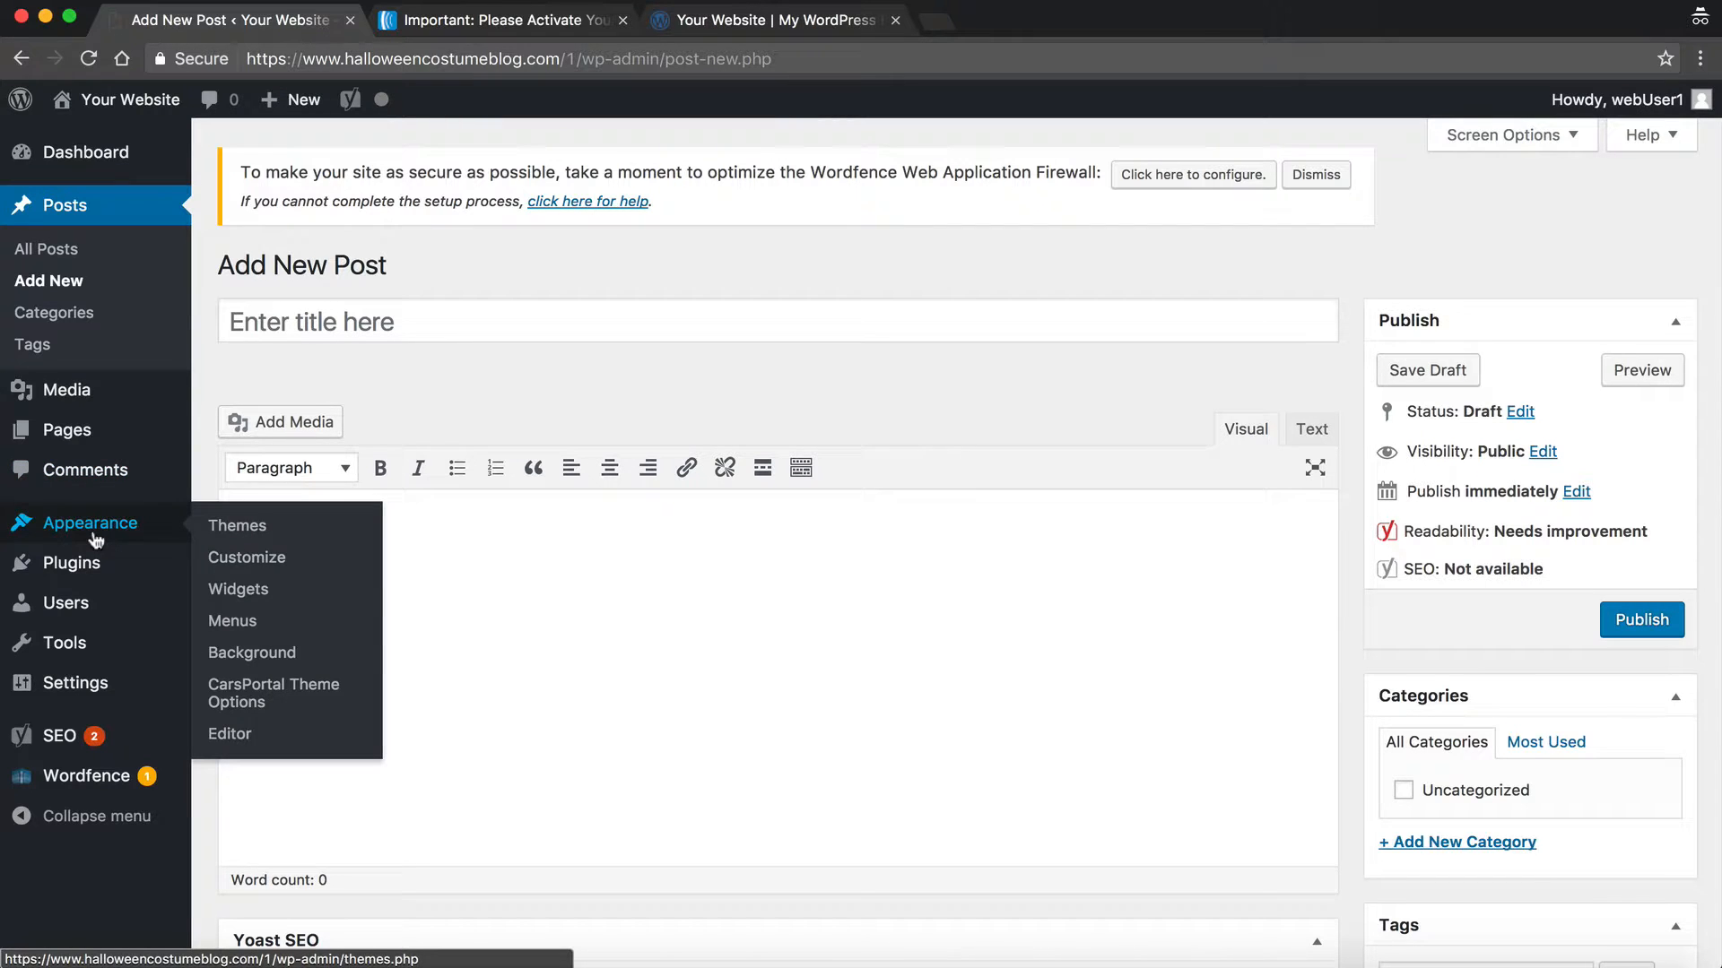
mouse_move(86, 571)
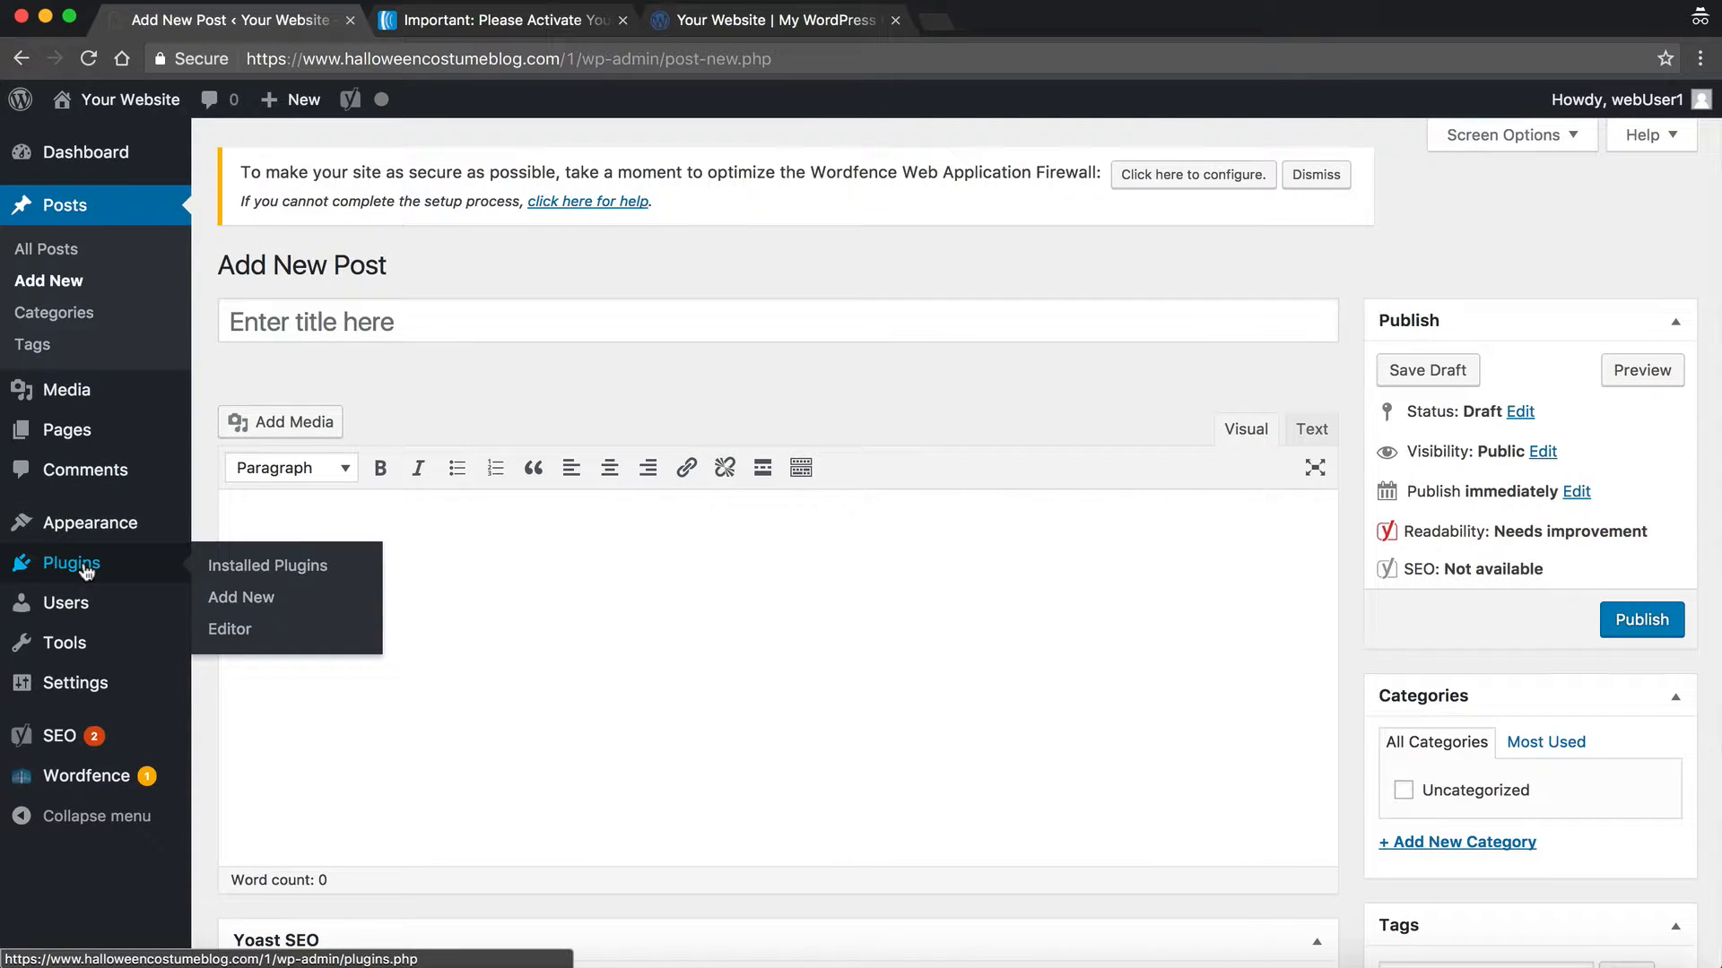